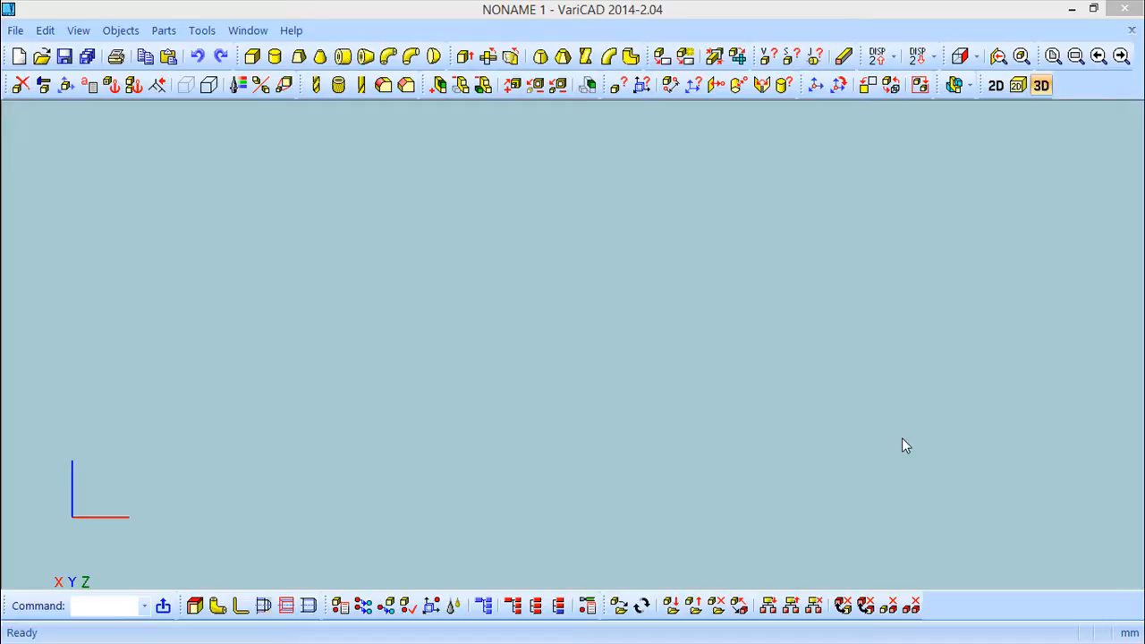
Open the STEP file Z07_22_16X20 from the varicad folder and show the part in a three-dimensional view
left_click(41, 56)
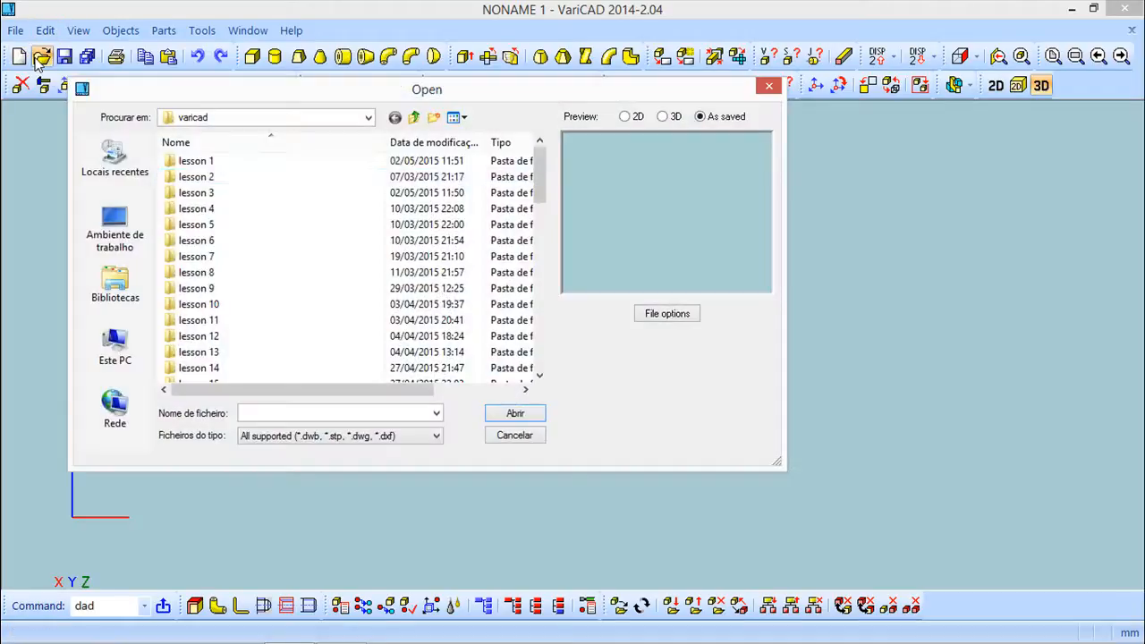
left_click_drag(541, 184, 543, 373)
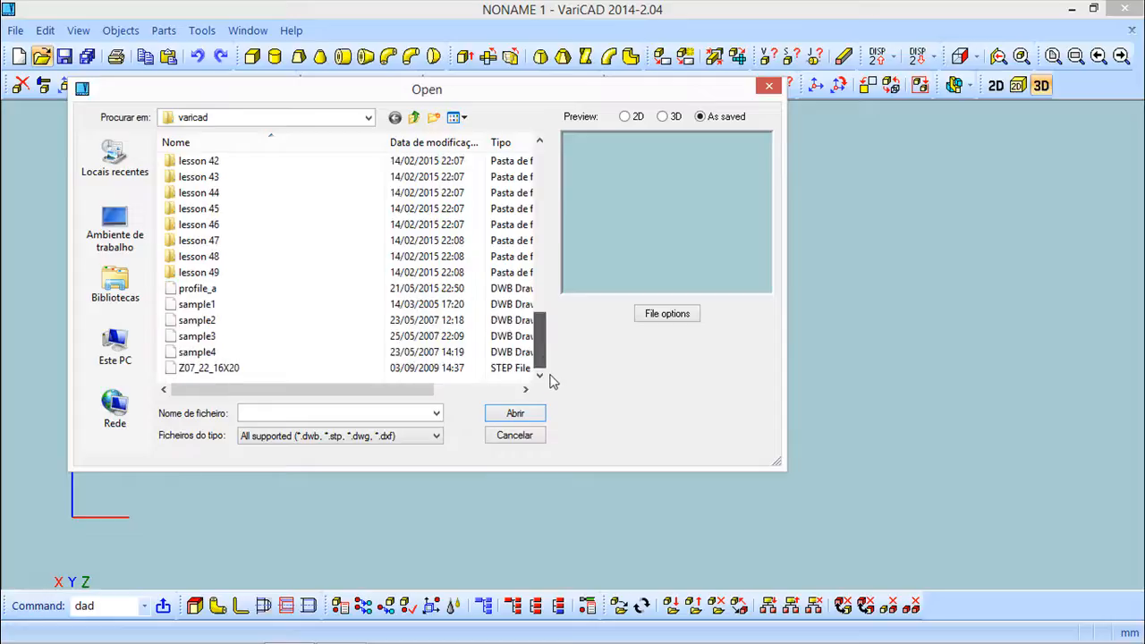
left_click(219, 369)
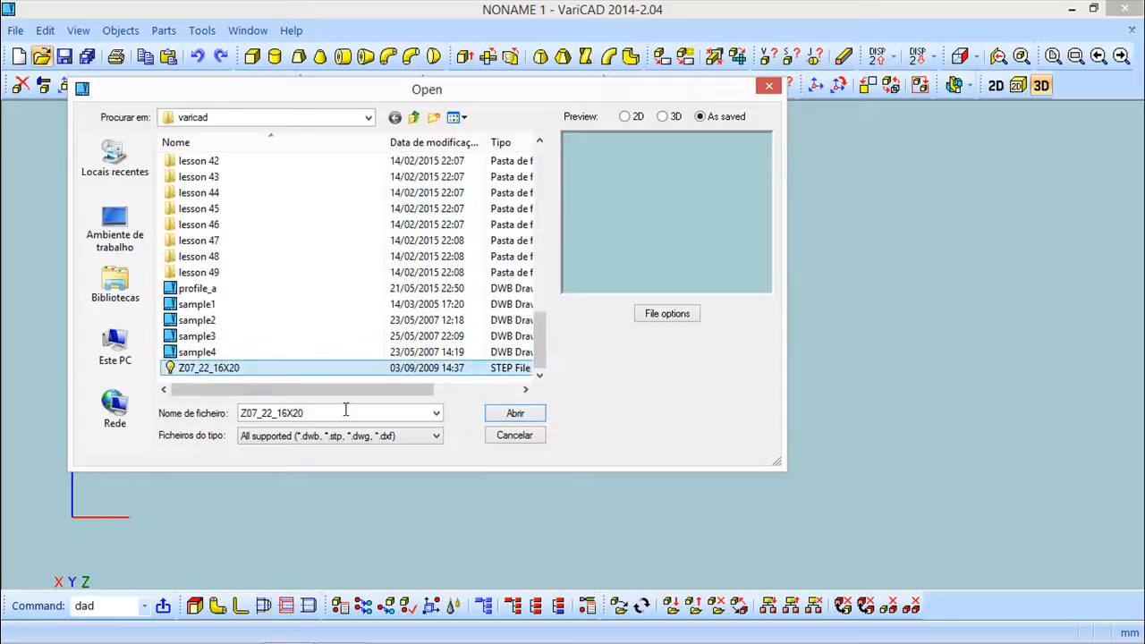
left_click(534, 413)
mouse_move(480, 490)
middle_mouse_down()
mouse_move(470, 426)
mouse_move(447, 406)
mouse_move(575, 391)
mouse_move(409, 349)
mouse_move(366, 301)
mouse_move(414, 299)
mouse_move(414, 317)
middle_mouse_up()
mouse_move(513, 302)
middle_mouse_down("shift")
mouse_move(476, 293)
mouse_move(463, 309)
mouse_move(636, 378)
mouse_move(575, 345)
mouse_move(565, 347)
mouse_move(560, 386)
mouse_move(468, 394)
mouse_move(641, 351)
mouse_move(760, 363)
mouse_move(621, 363)
mouse_move(573, 401)
mouse_move(636, 366)
mouse_move(579, 366)
mouse_move(533, 383)
middle_mouse_up("shift")
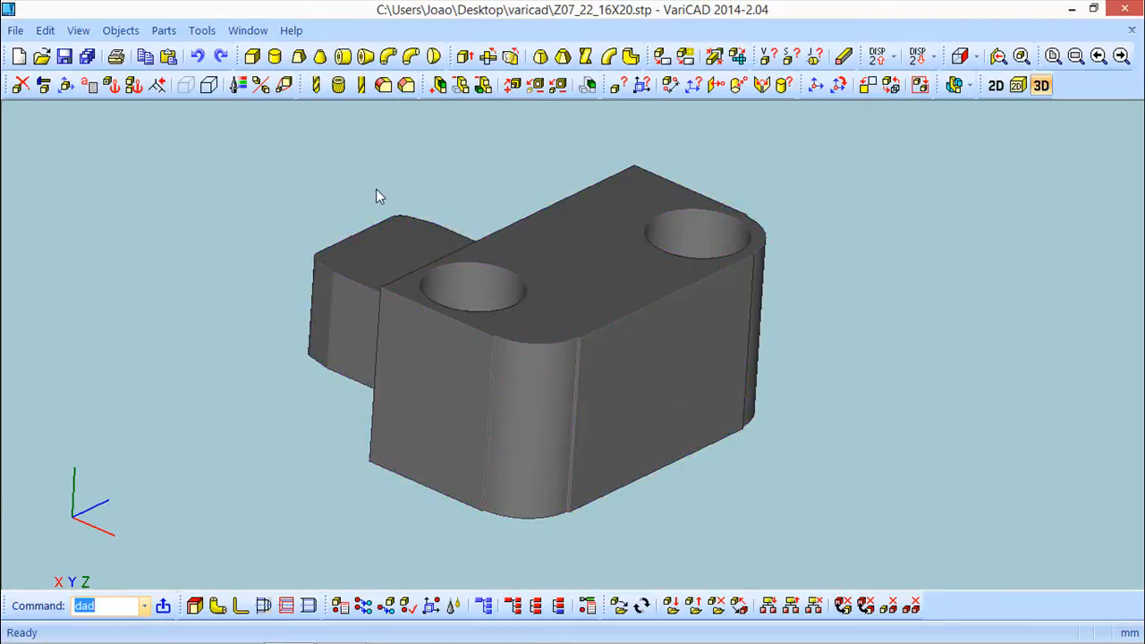
left_click(121, 31)
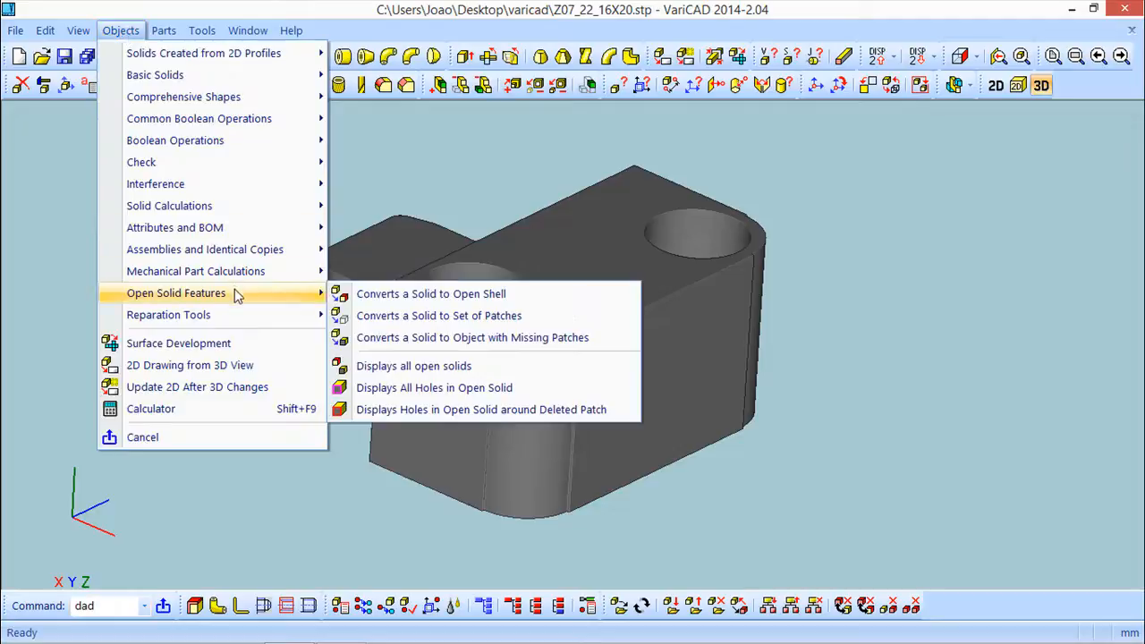
mouse_move(218, 322)
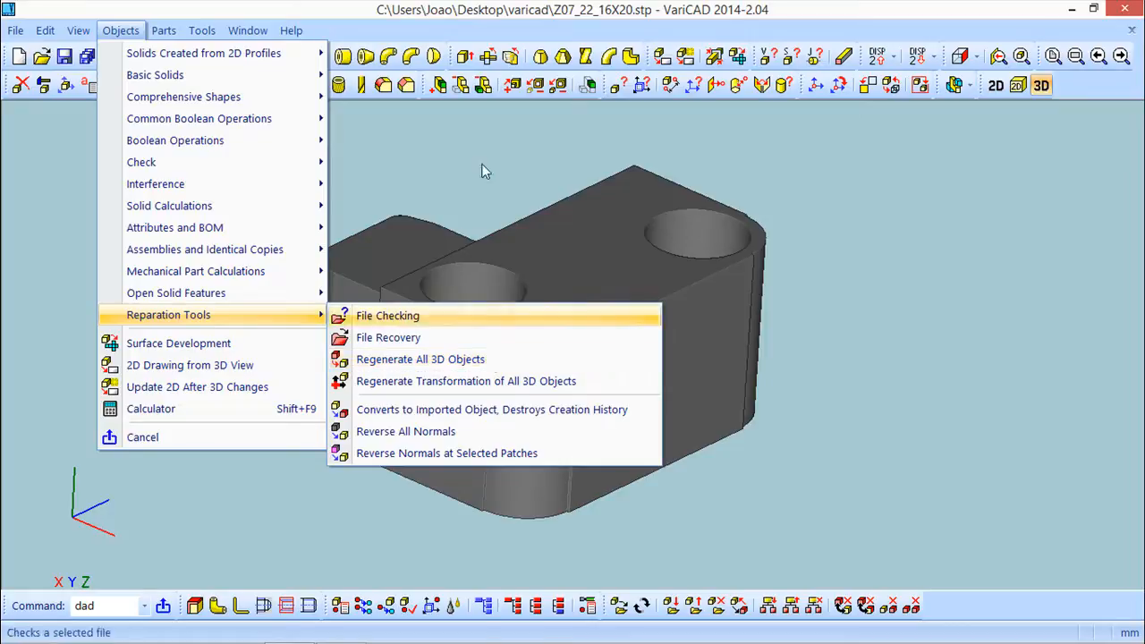
left_click(491, 359)
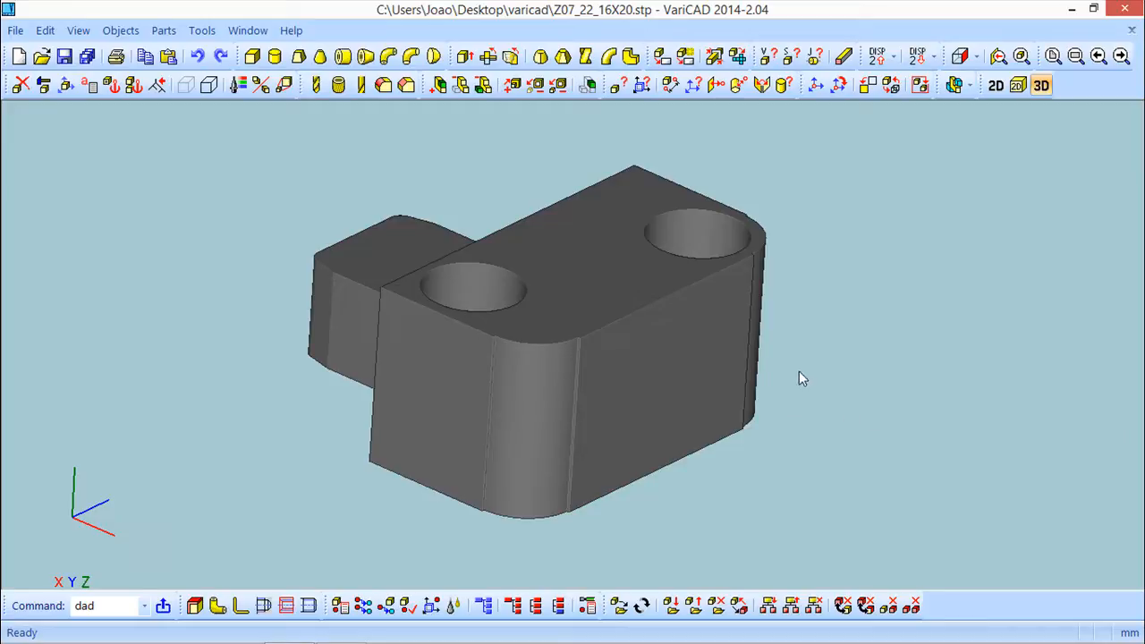
middle_click_drag(848, 408, 896, 420)
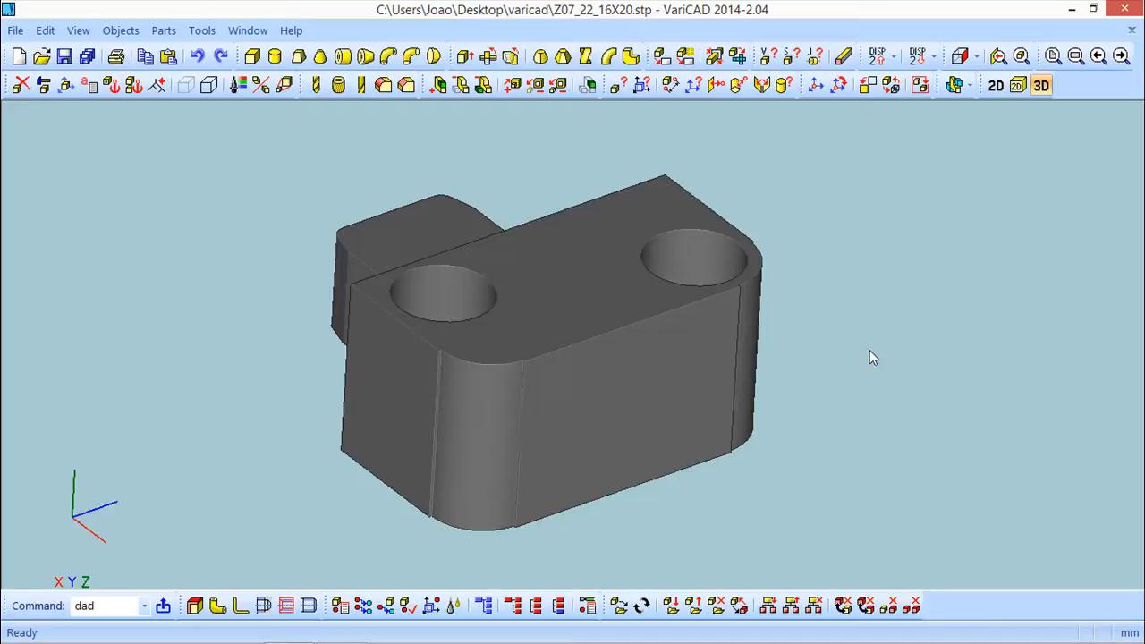
middle_click_drag(804, 448, 850, 475)
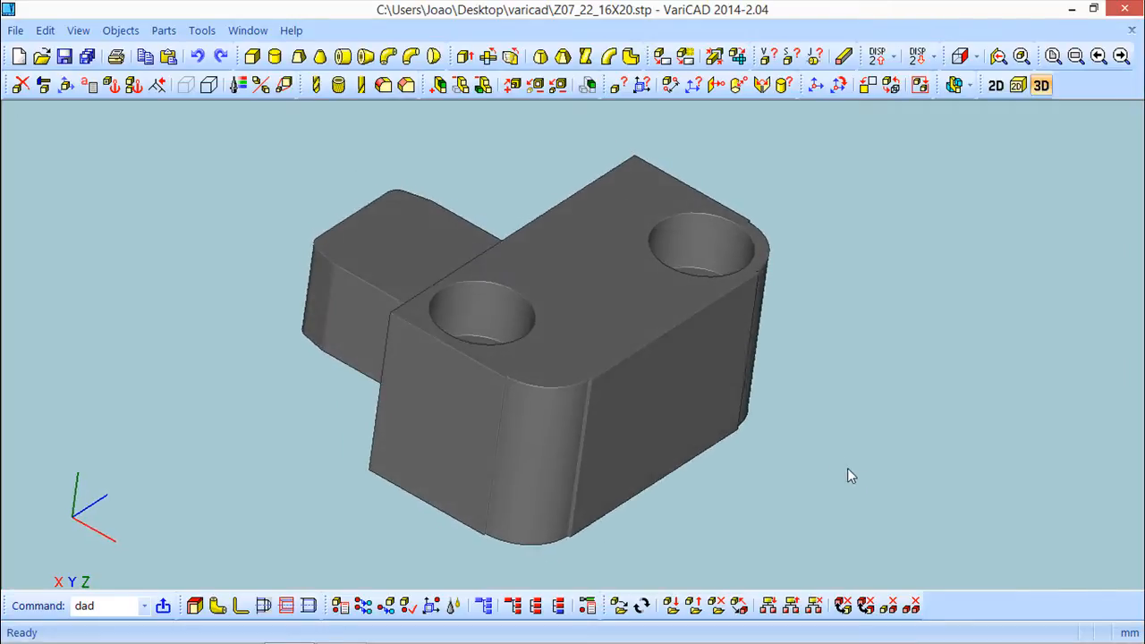
mouse_move(889, 421)
middle_mouse_down()
mouse_move(849, 388)
mouse_move(905, 406)
middle_mouse_up()
Convert the solid to an object with missing patches, removing the flat side face between the two rounded corners
left_click(121, 30)
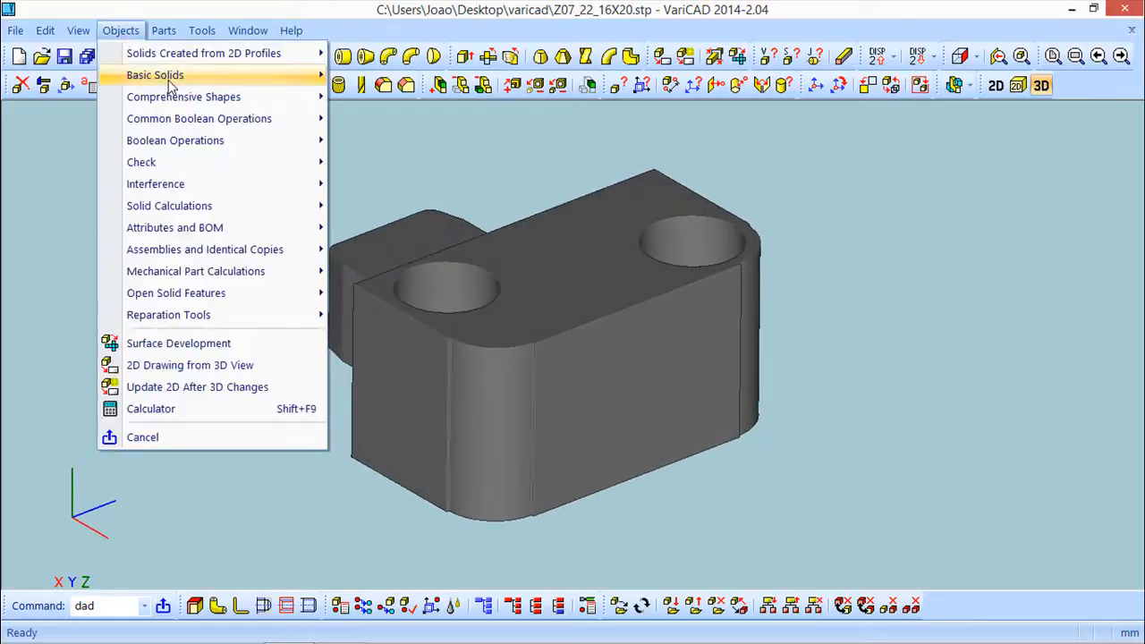
mouse_move(167, 102)
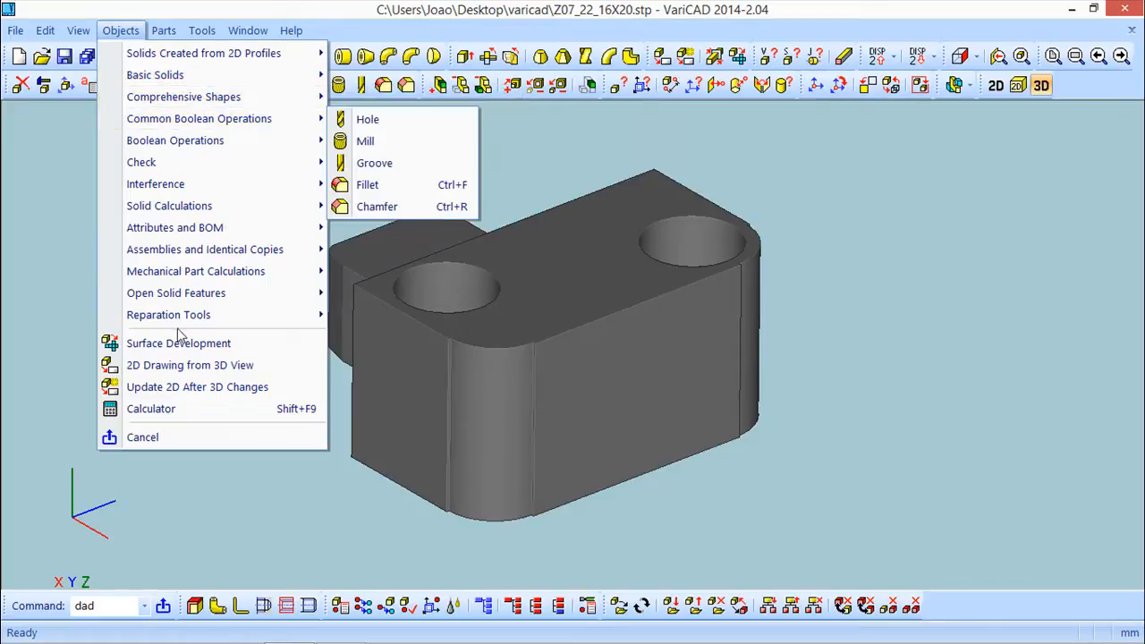
mouse_move(190, 319)
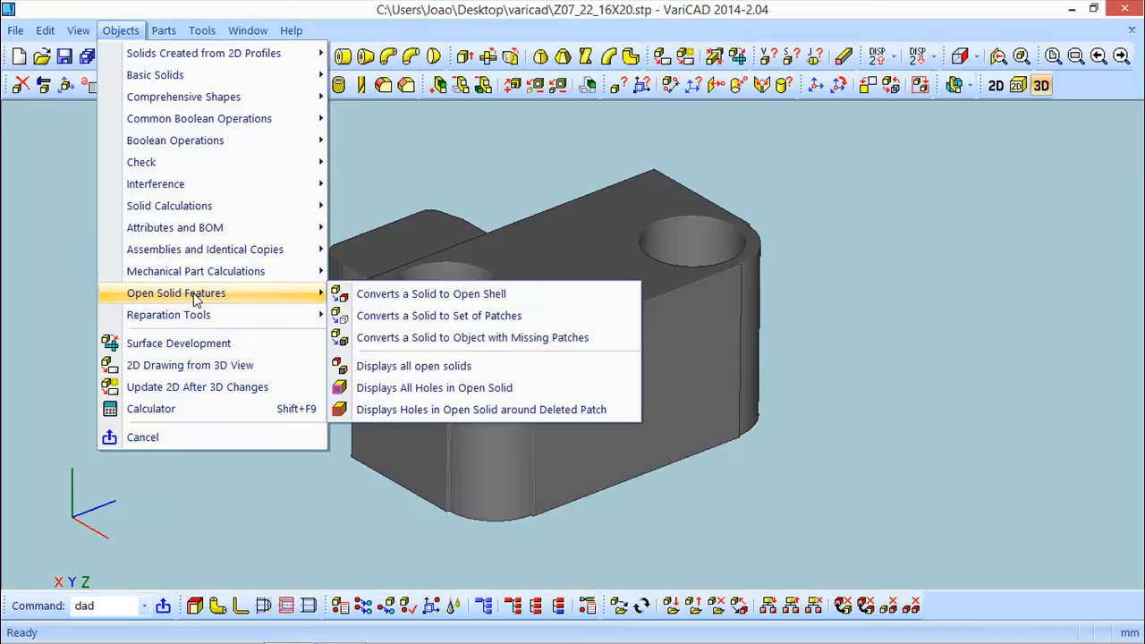
left_click(462, 340)
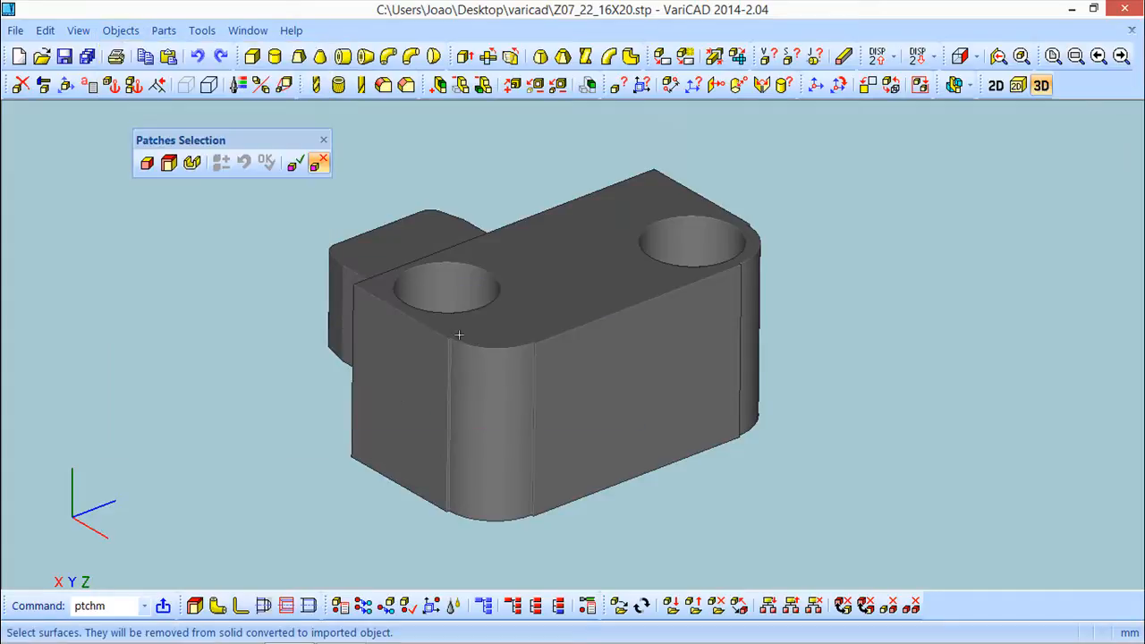
left_click(657, 379)
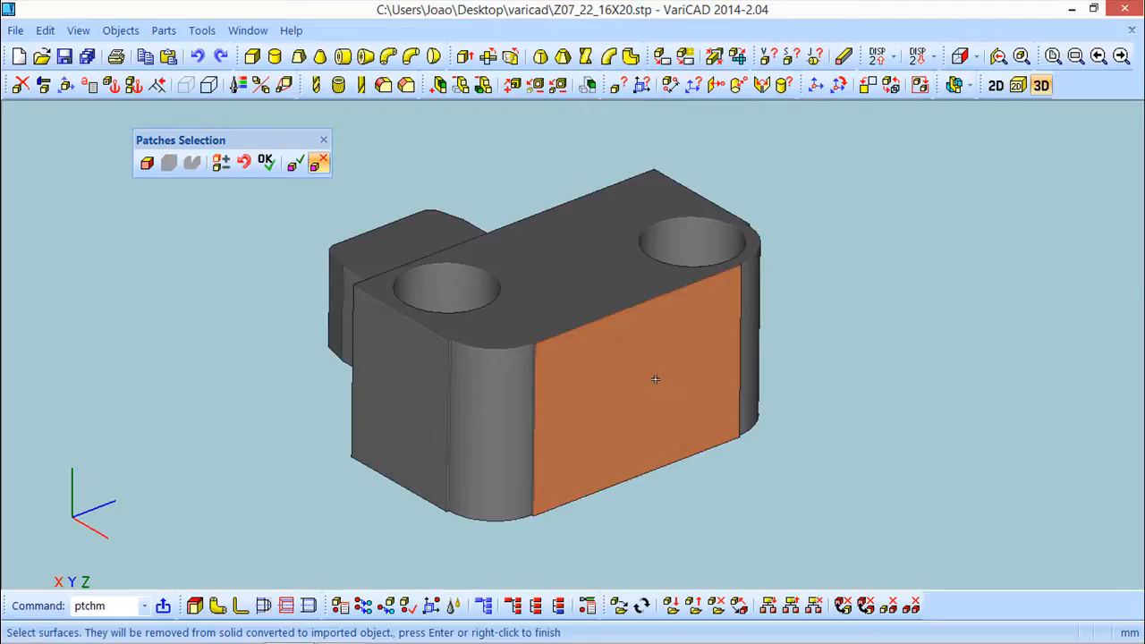
left_click(265, 161)
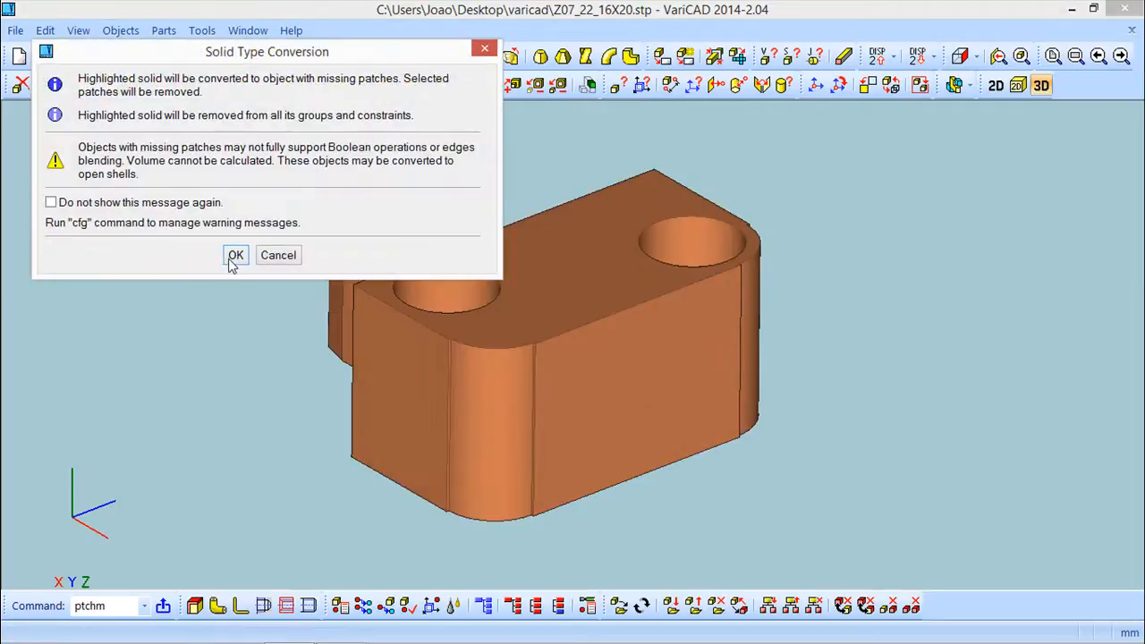
left_click(233, 255)
Reverse the normals of the opened solid's patches, selecting the top face with the two holes as the exception
middle_click_drag(899, 293, 764, 274)
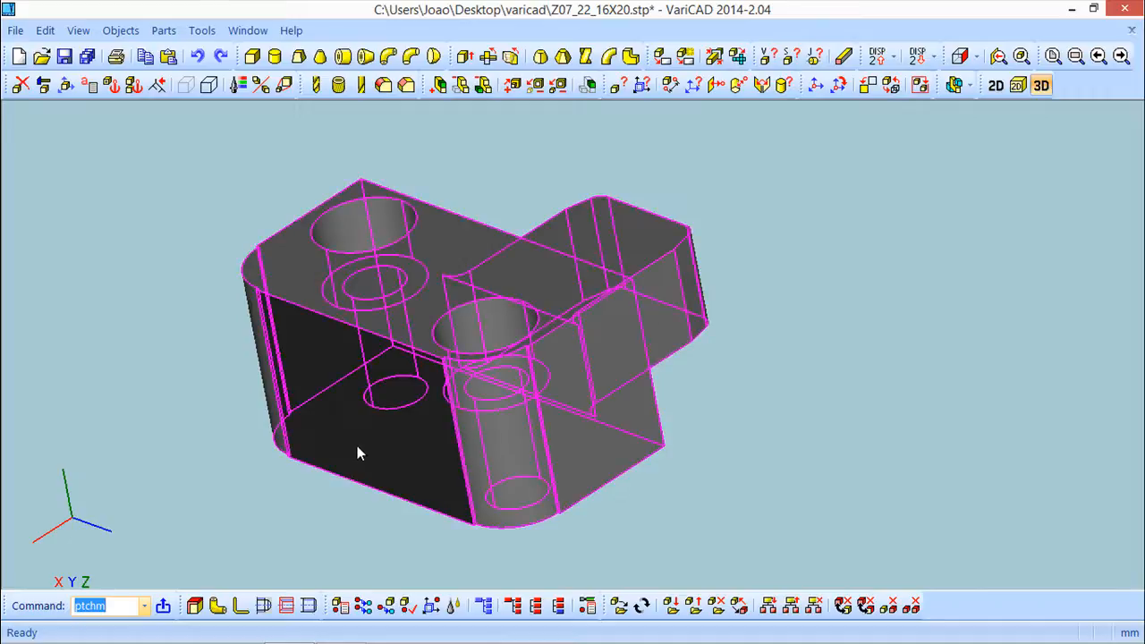
middle_click_drag(807, 470, 966, 440)
middle_click_drag(971, 395, 951, 405)
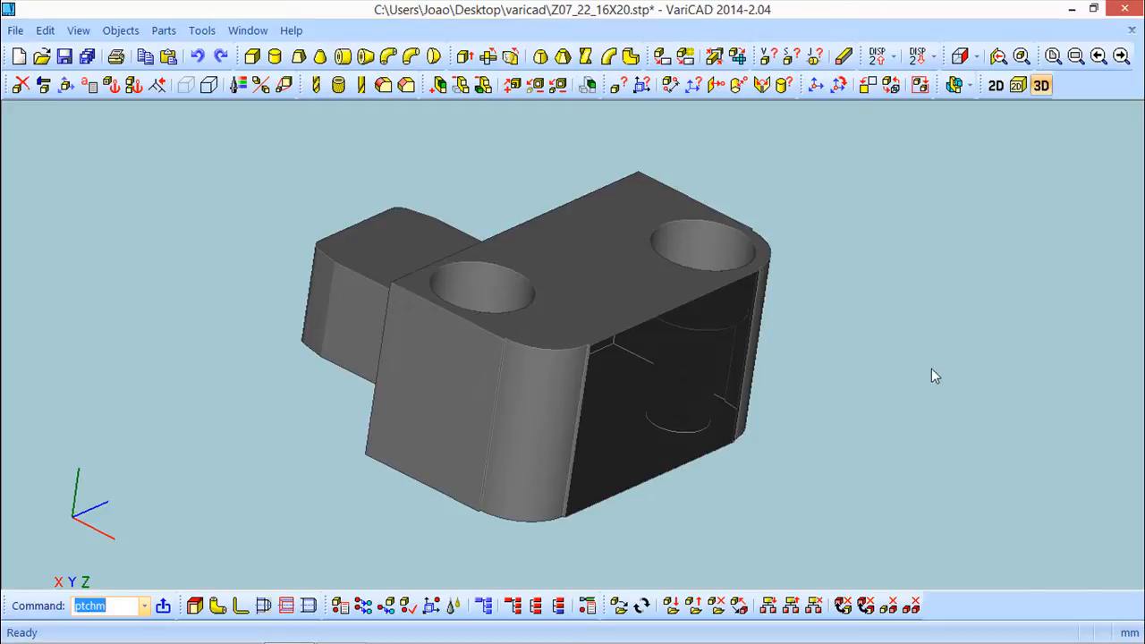
left_click(121, 32)
mouse_move(212, 319)
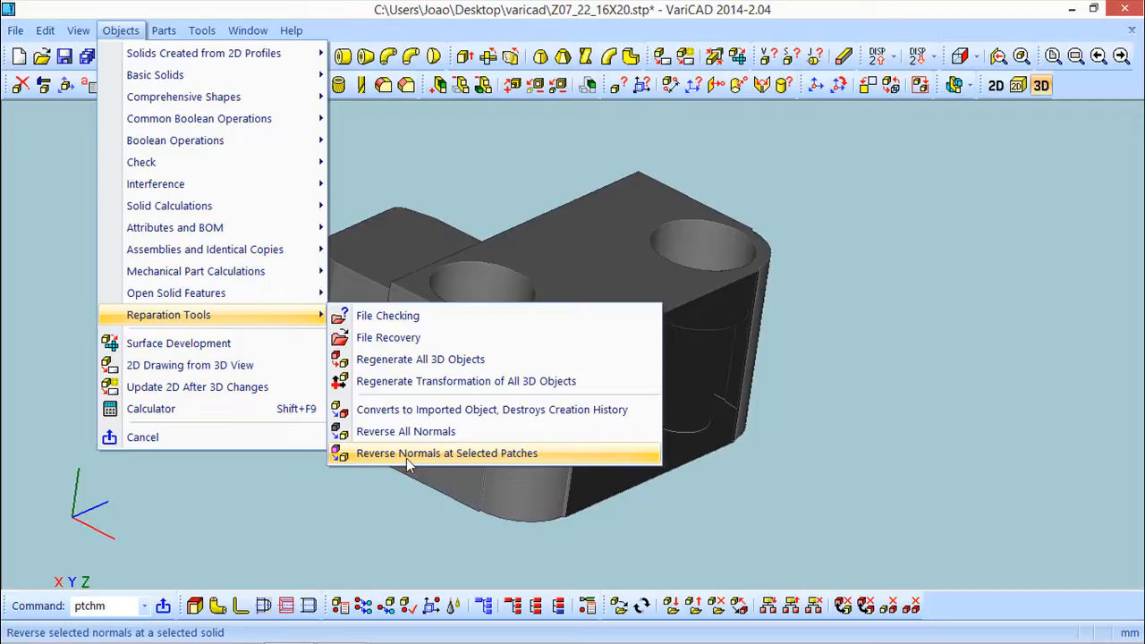
left_click(493, 460)
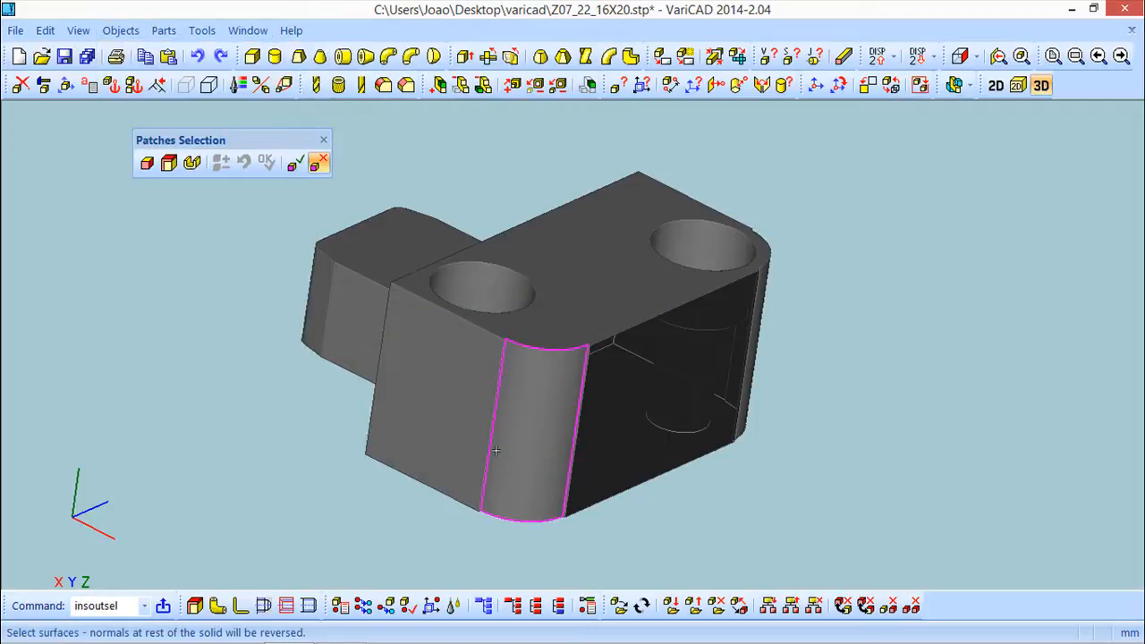
left_click(601, 261)
left_click(265, 161)
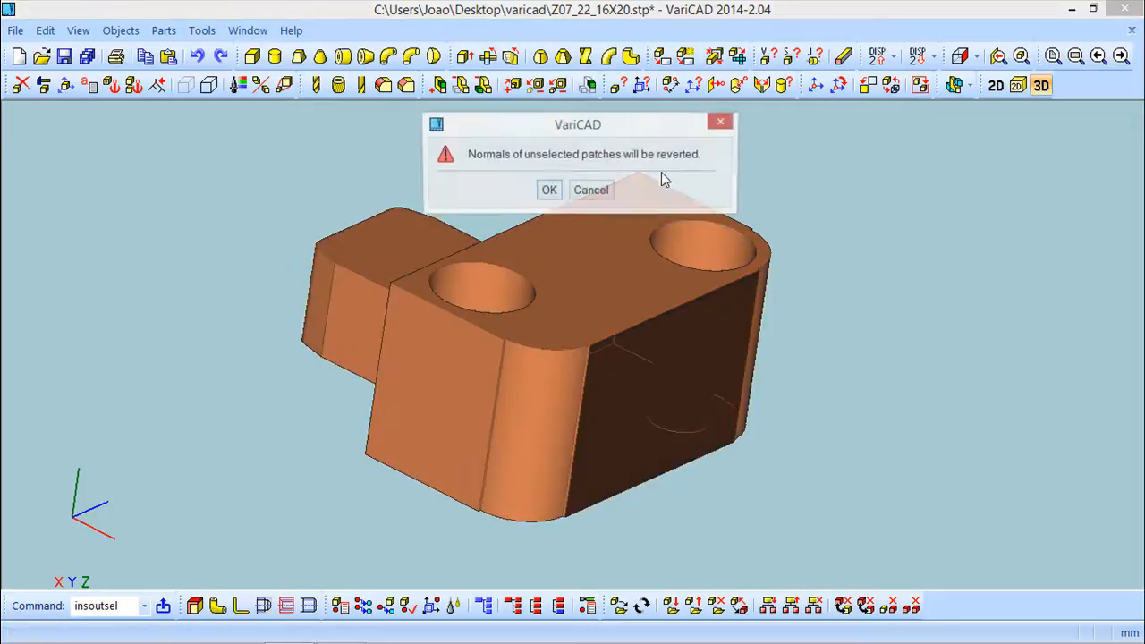
left_click(545, 191)
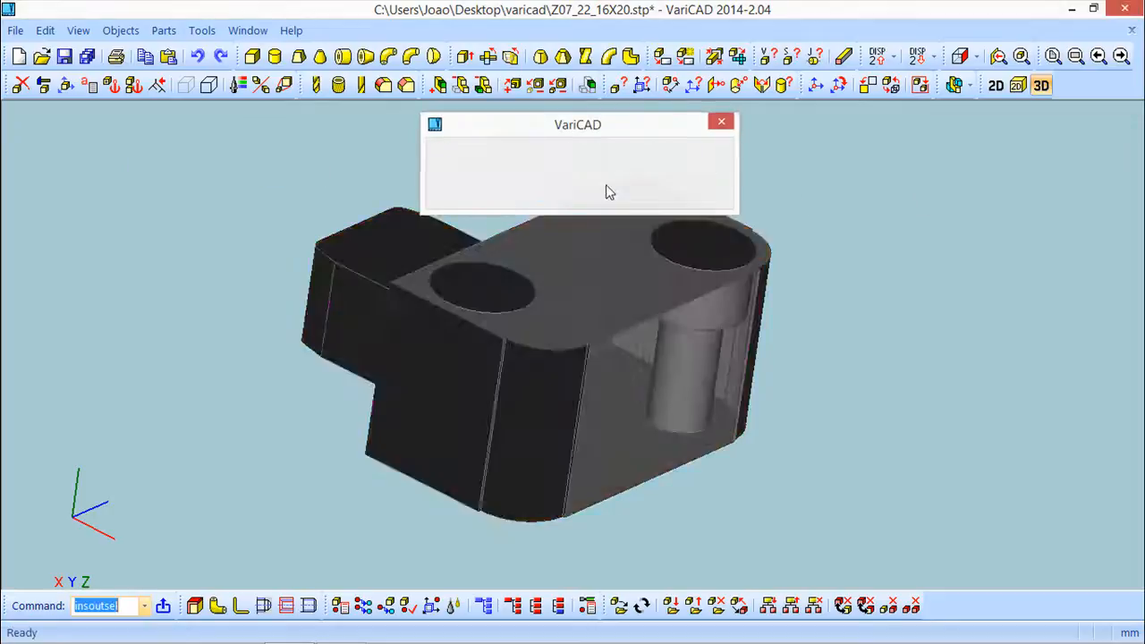
Inspect the part with reversed normals from several sides, and undo the normal reversal and the face removal
mouse_move(1007, 290)
middle_mouse_down()
mouse_move(989, 223)
mouse_move(989, 272)
mouse_move(905, 303)
mouse_move(866, 300)
mouse_move(936, 269)
mouse_move(999, 310)
mouse_move(1018, 289)
mouse_move(1141, 311)
mouse_move(1038, 271)
mouse_move(1005, 301)
middle_mouse_up()
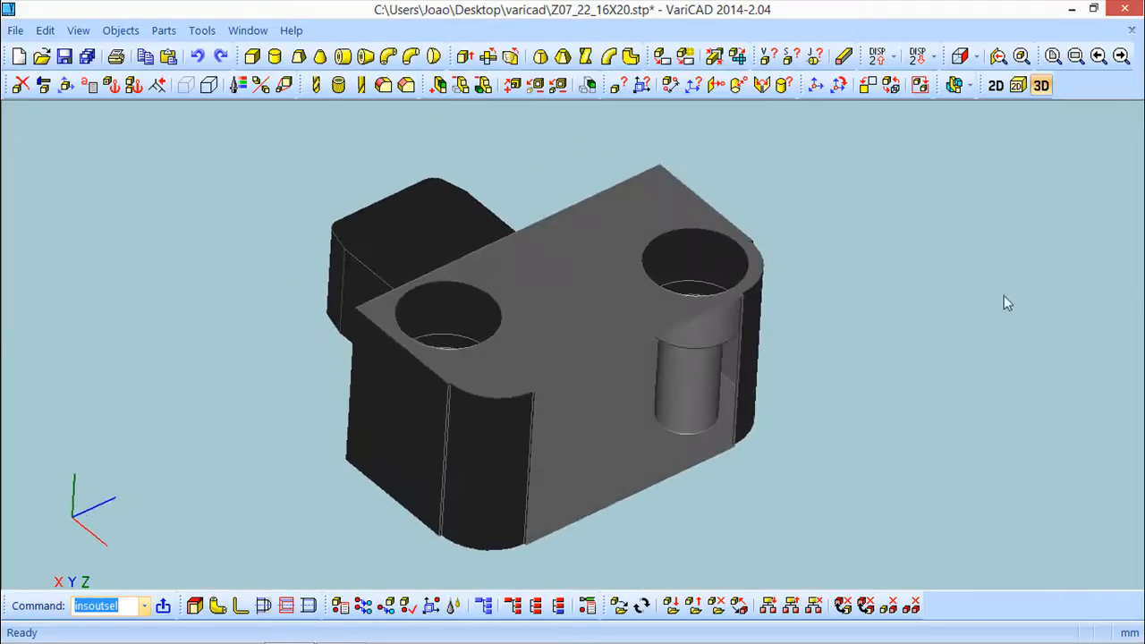
middle_click_drag(966, 402, 966, 355)
middle_click_drag(657, 482, 779, 528)
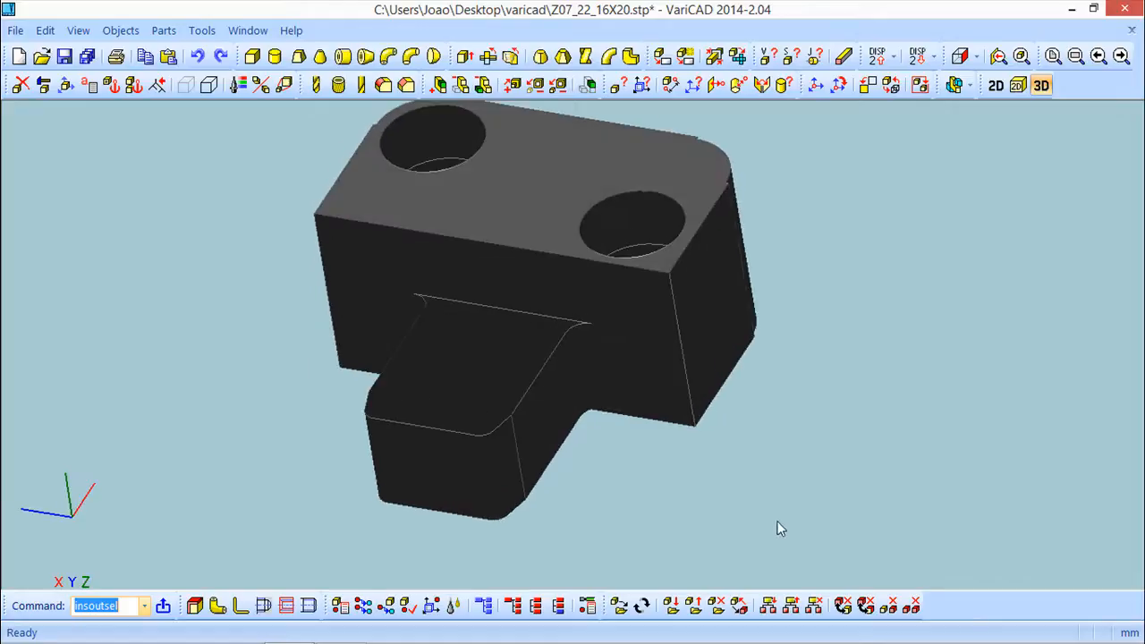
middle_click_drag(1028, 385, 850, 417)
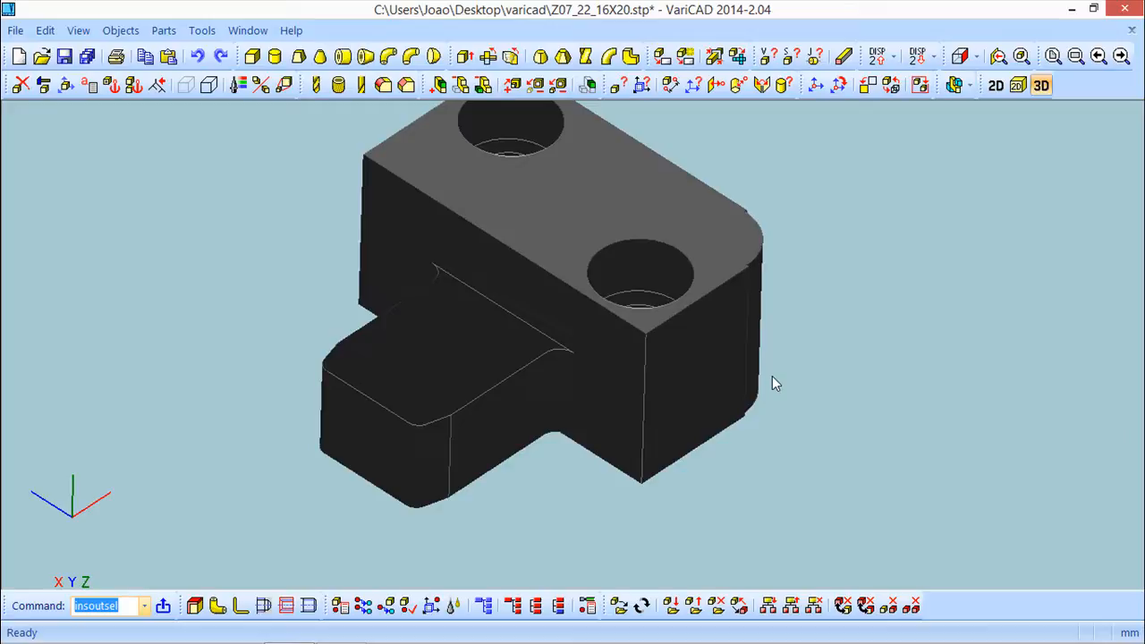
middle_click_drag(774, 381, 817, 350)
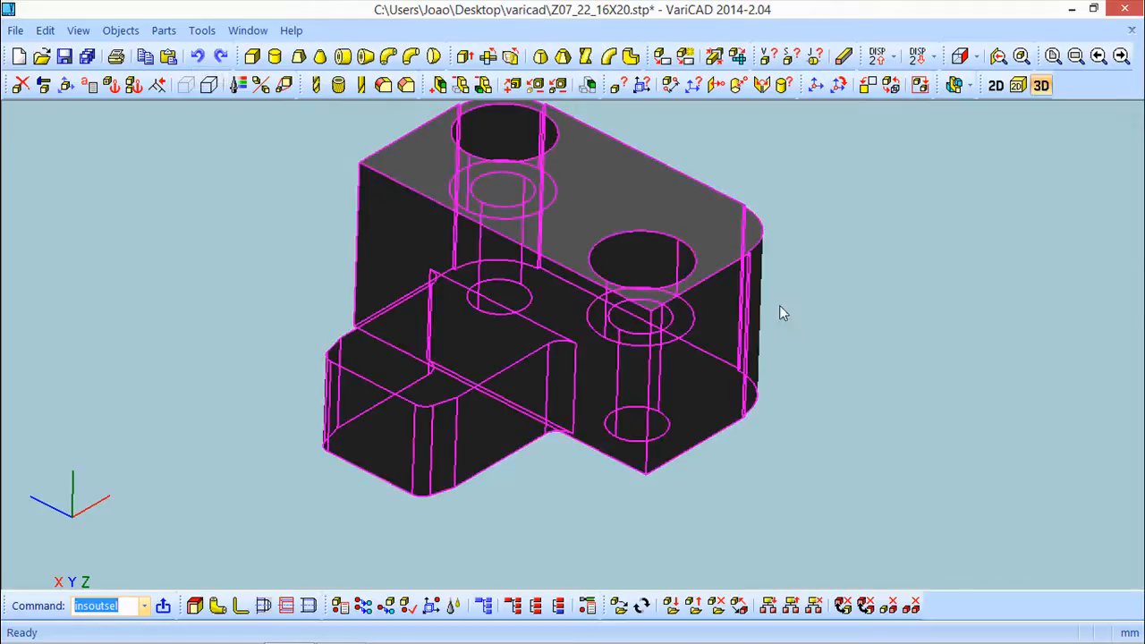
left_click(197, 57)
left_click(198, 57)
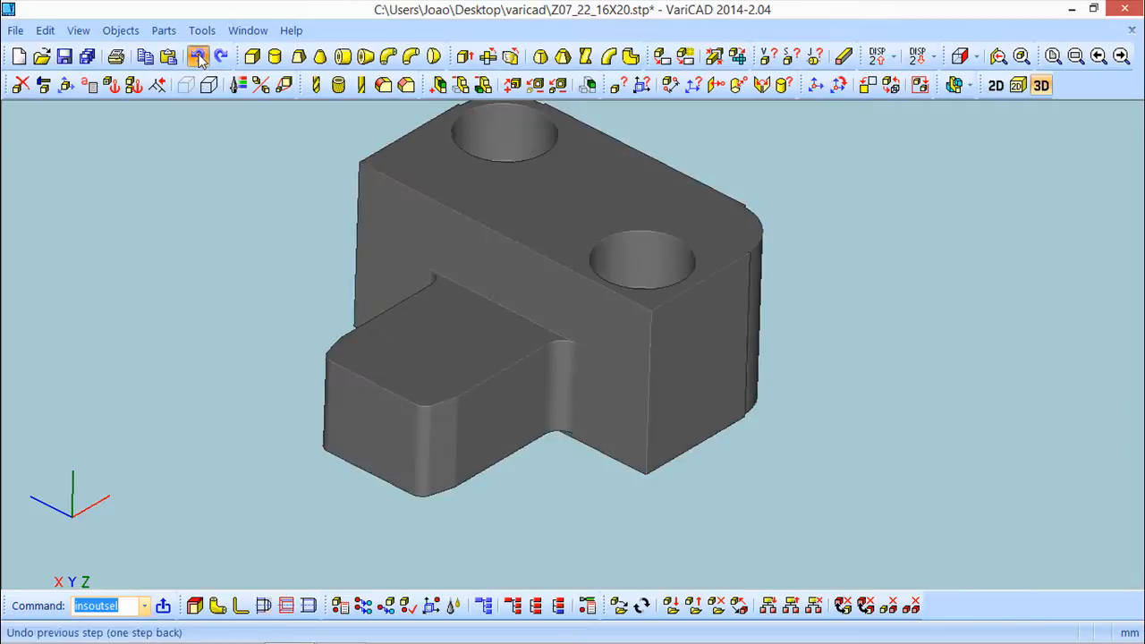
left_click(198, 58)
left_click(166, 80)
Create a box with height, width and length of 50 mm and place it at the default location on the part
left_click_drag(652, 456, 569, 319)
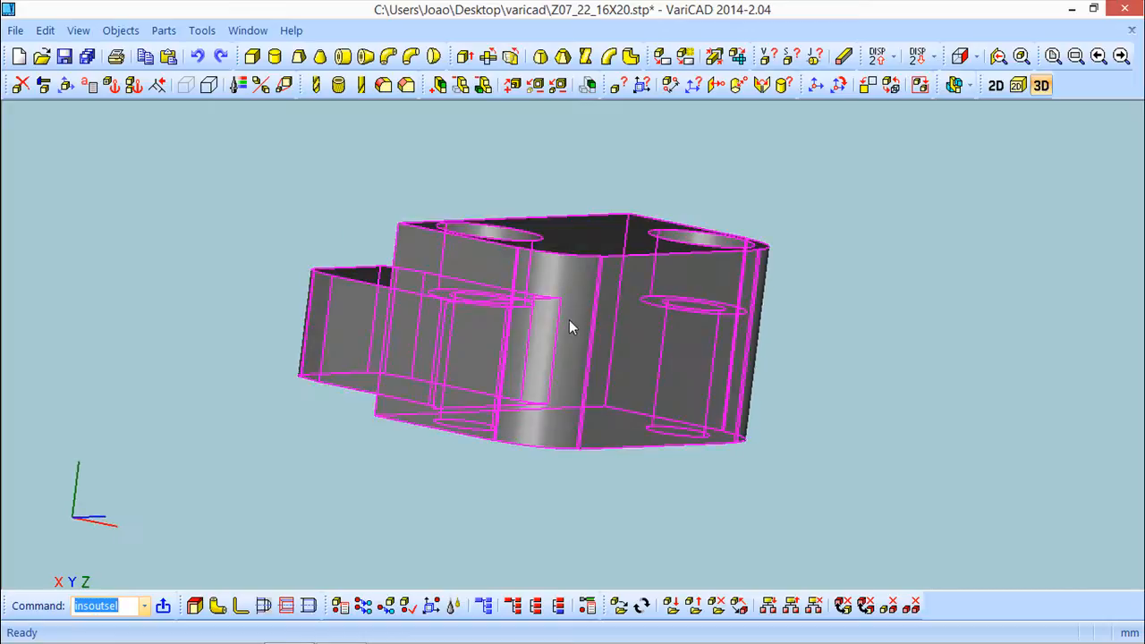
left_click_drag(551, 318, 632, 465)
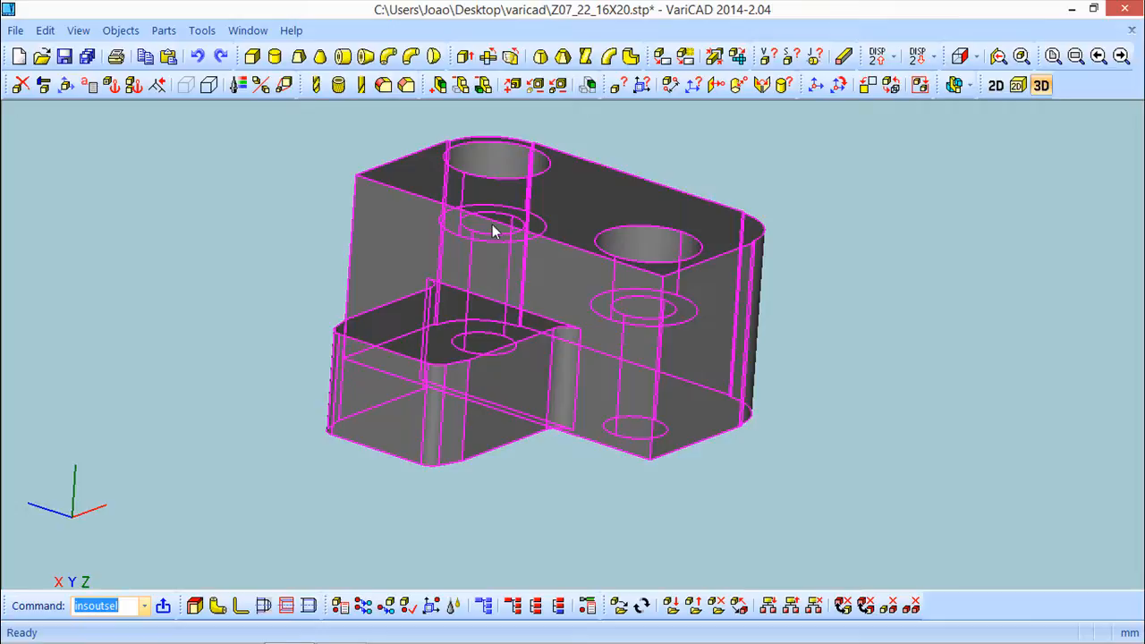
left_click(252, 57)
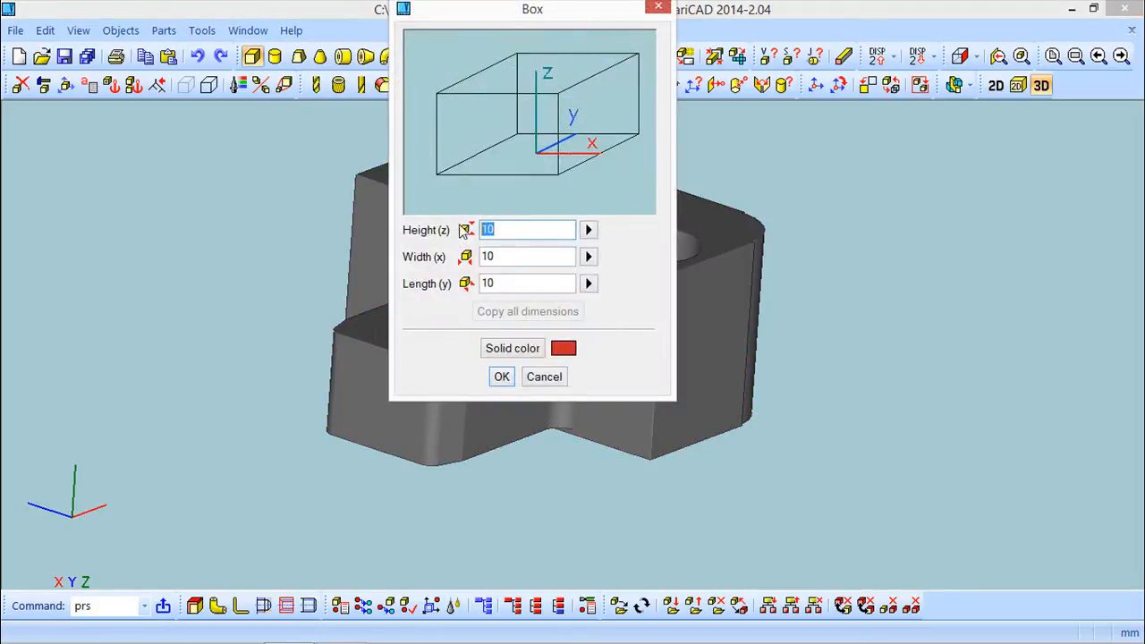
type("50")
left_click_drag(495, 256, 434, 255)
type("50")
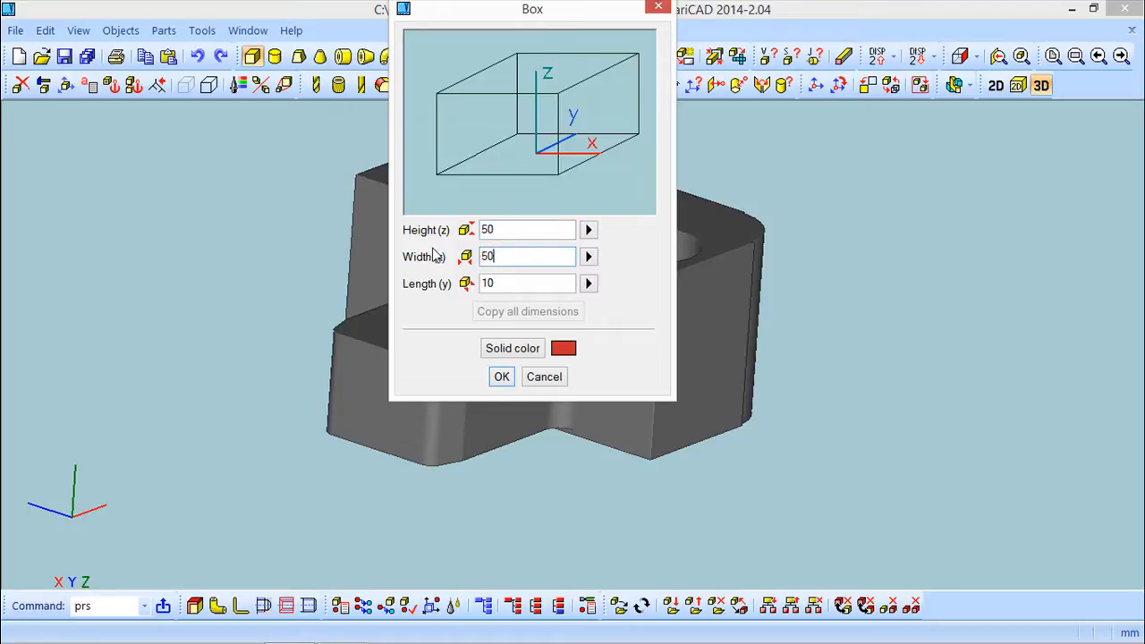
left_click_drag(494, 283, 458, 287)
type("50")
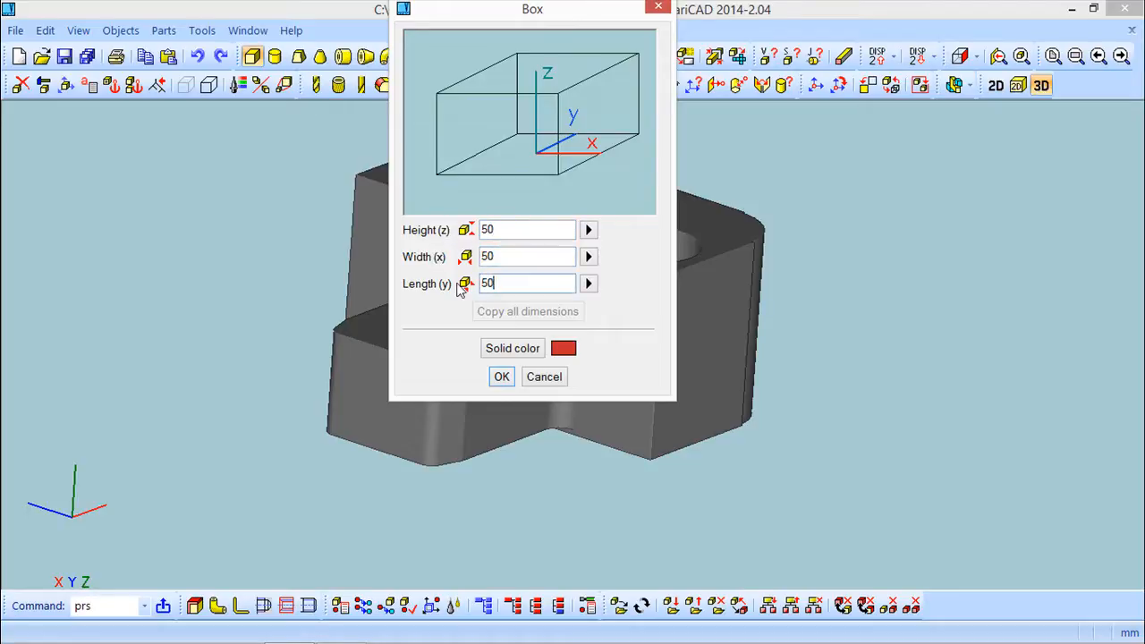
key("Return")
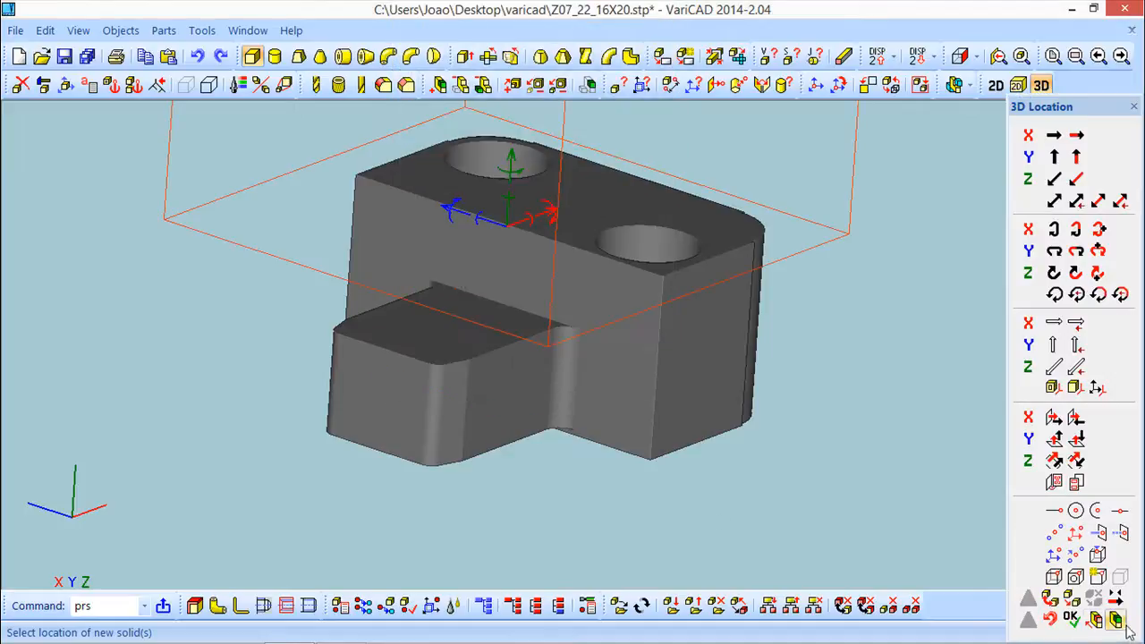
left_click(1071, 618)
scroll(725, 430, "down", 3)
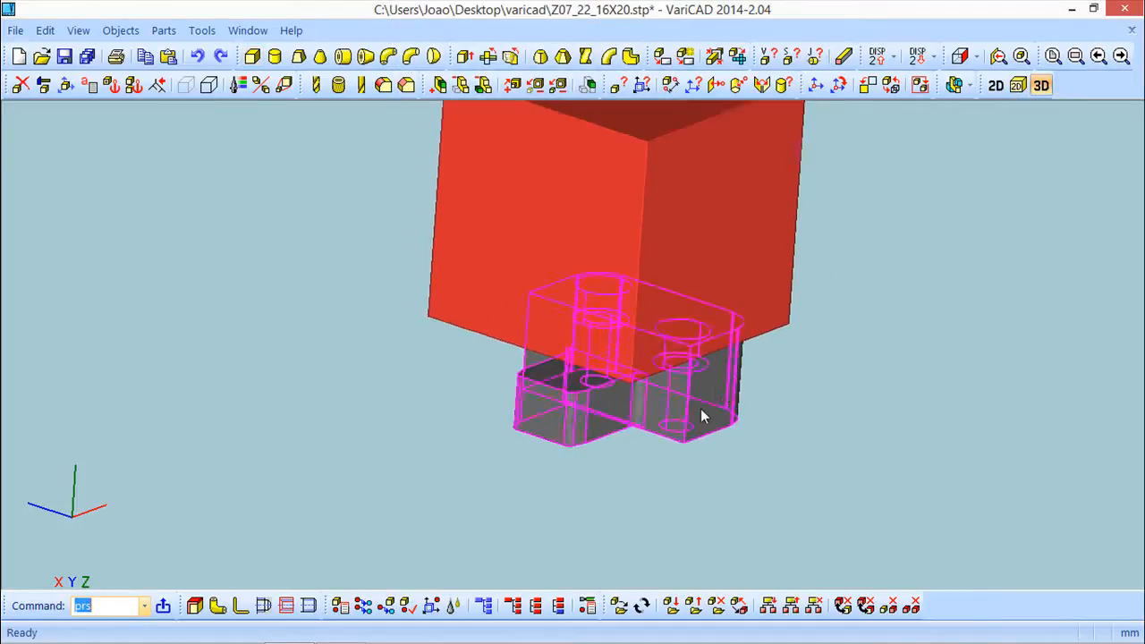
middle_click_drag(790, 325, 695, 422)
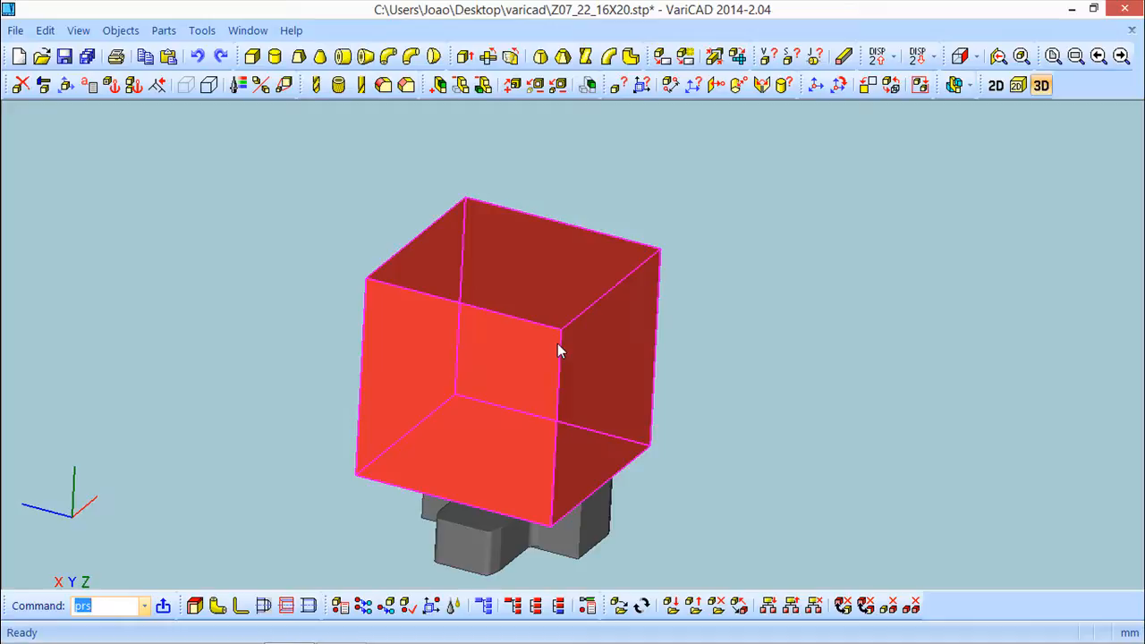
middle_click_drag(723, 377, 695, 338)
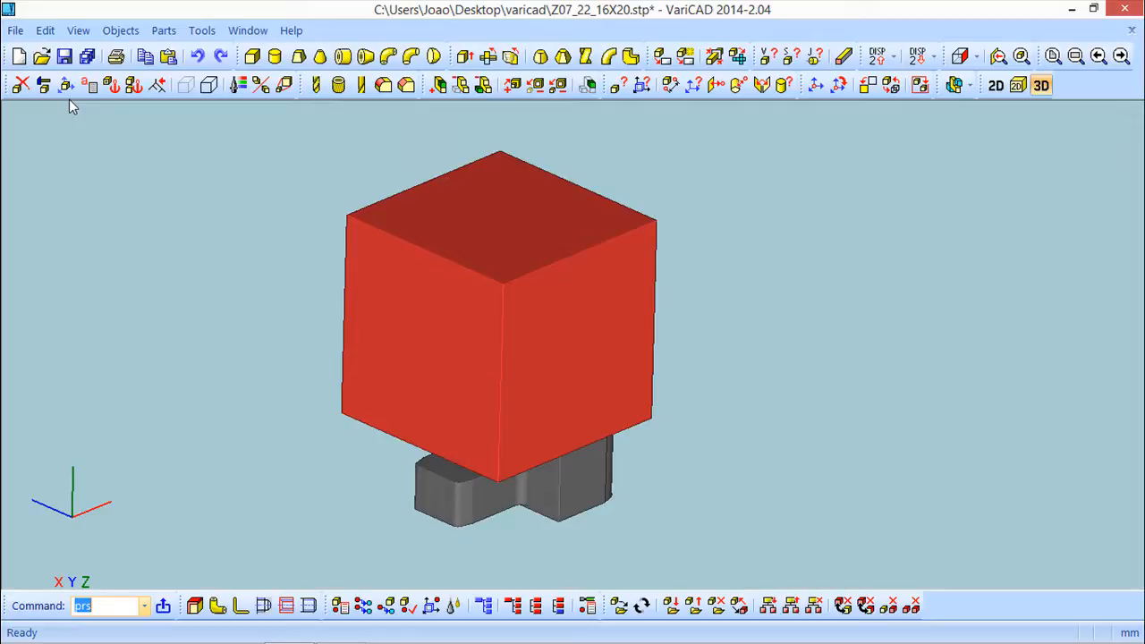
Show the red box's editable dimensions on the model and leave dimension editing
left_click(43, 85)
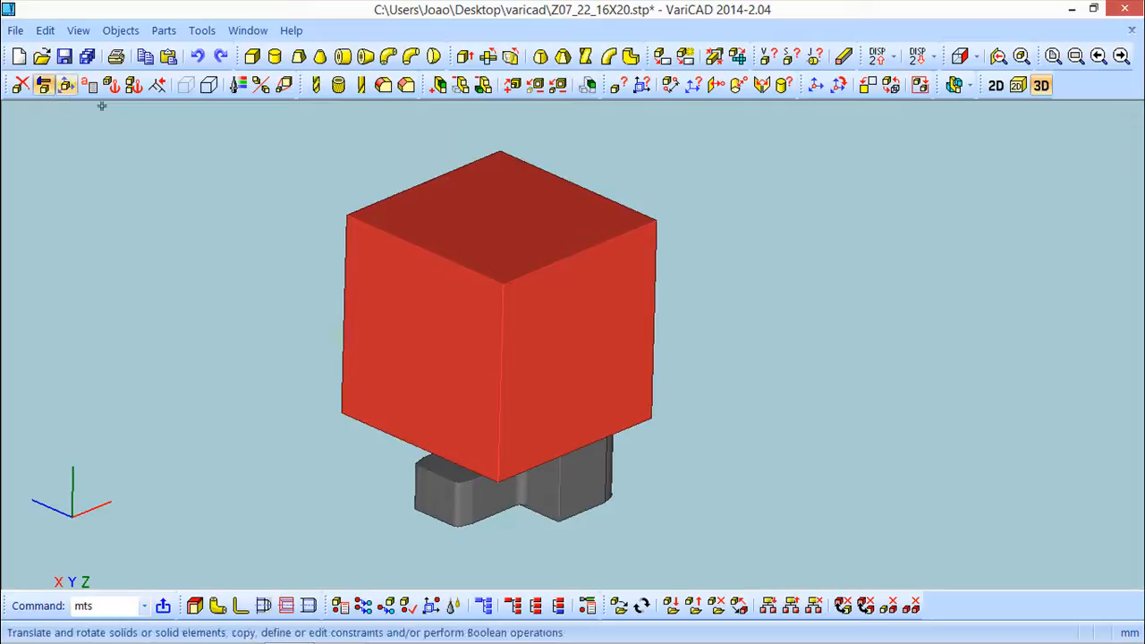
left_click(437, 253)
right_click(441, 252)
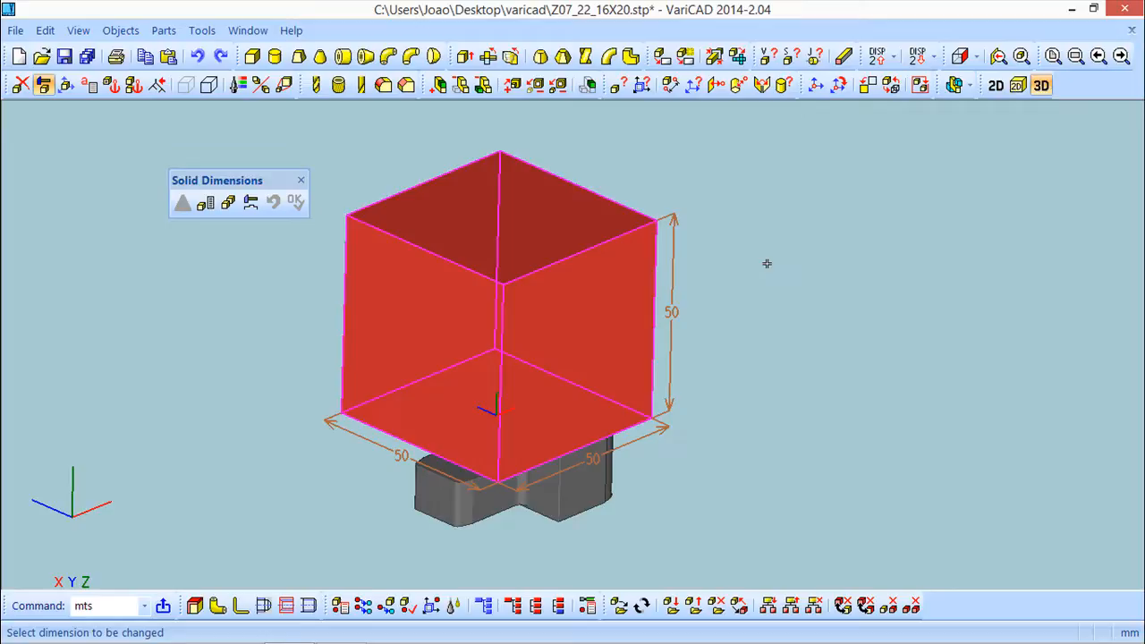
mouse_move(734, 417)
middle_mouse_down()
mouse_move(793, 435)
mouse_move(680, 396)
mouse_move(755, 414)
mouse_move(732, 426)
middle_mouse_up()
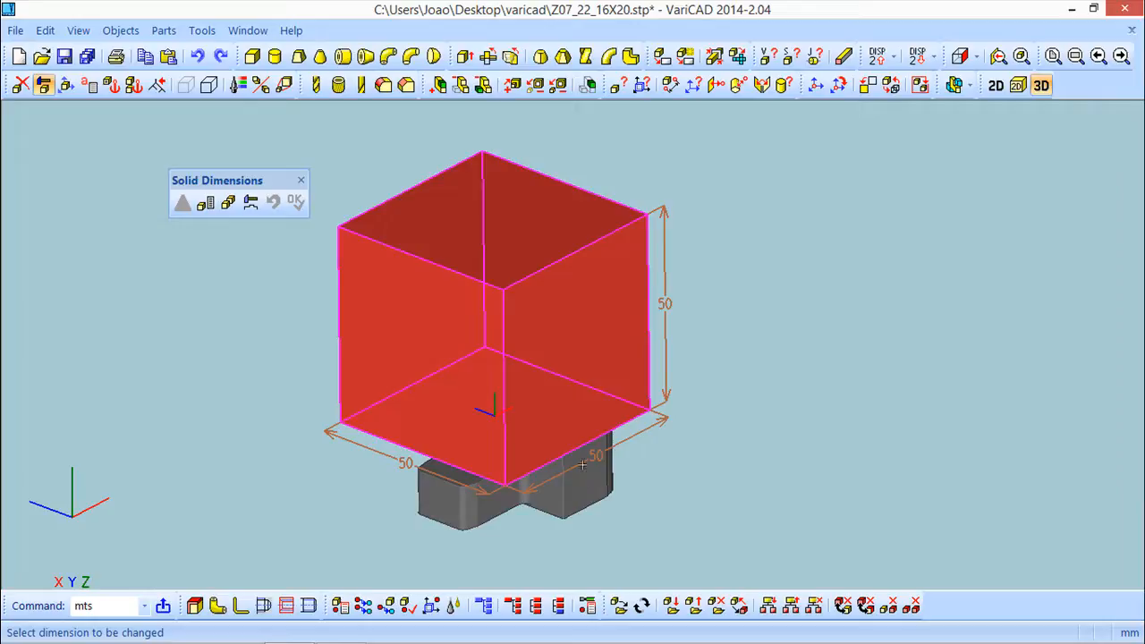
left_click(300, 180)
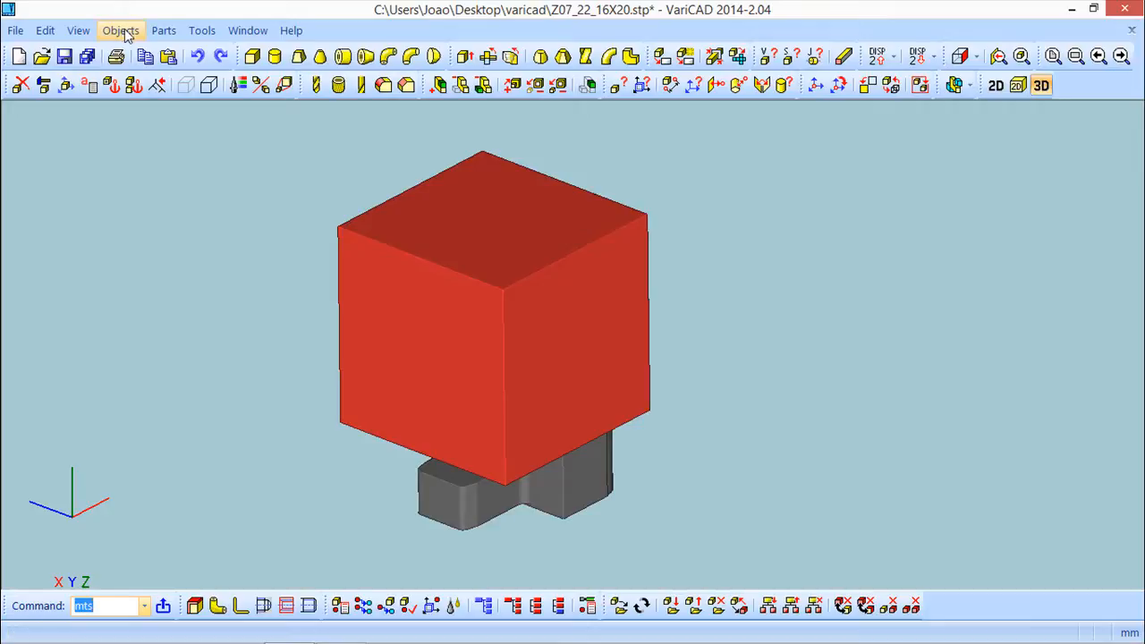
Convert the red box to an imported object, destroying its creation history
left_click(119, 30)
mouse_move(188, 315)
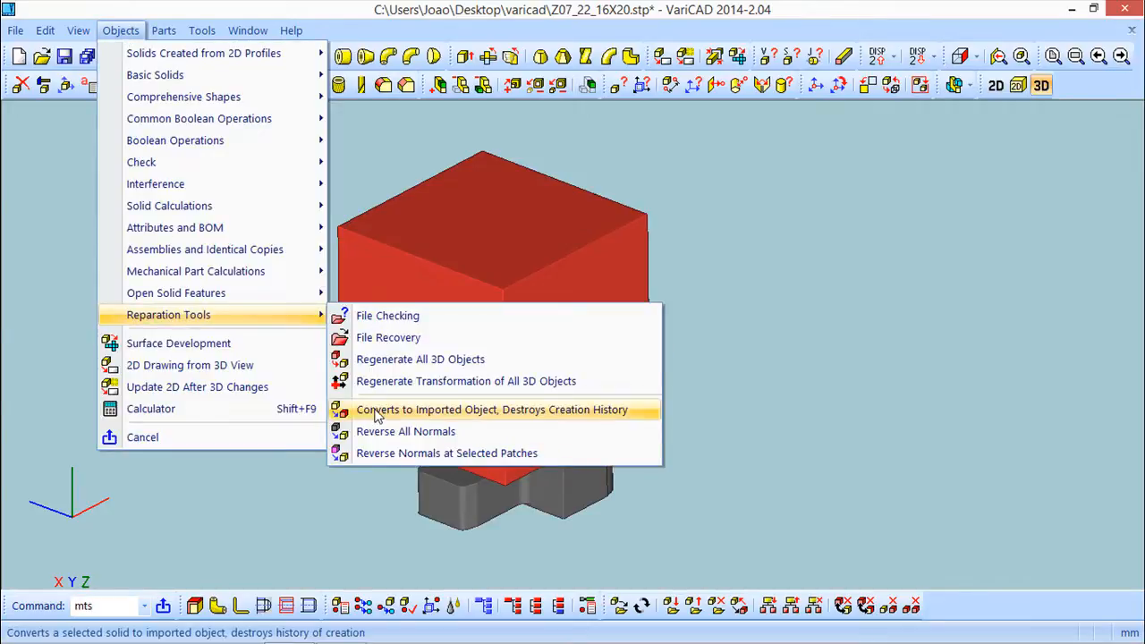
left_click(624, 413)
left_click(516, 315)
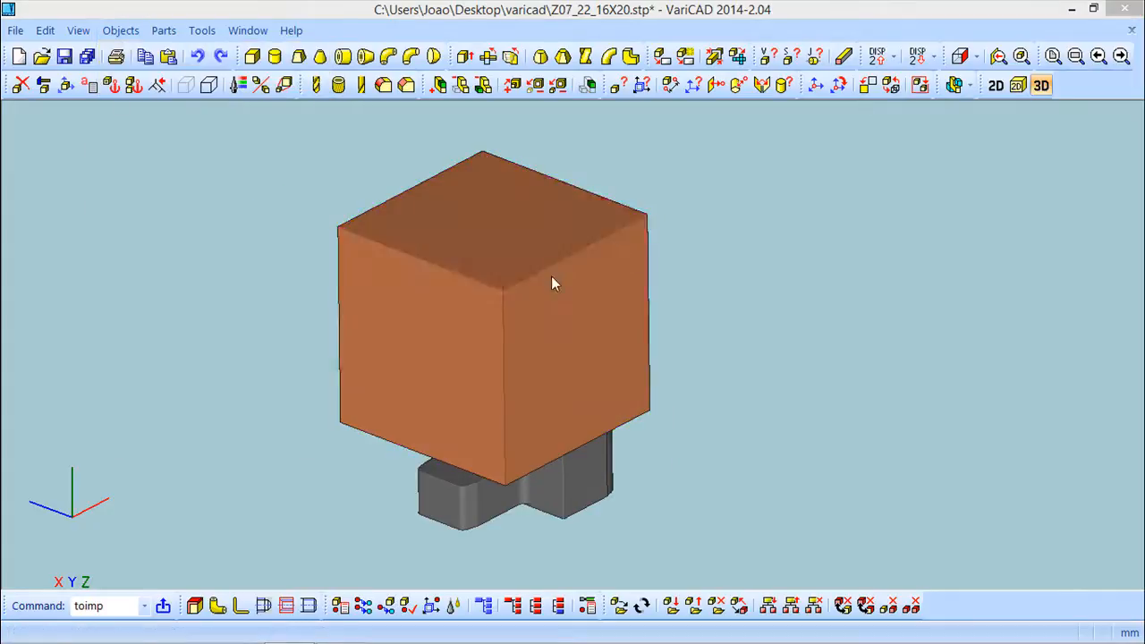
left_click(482, 376)
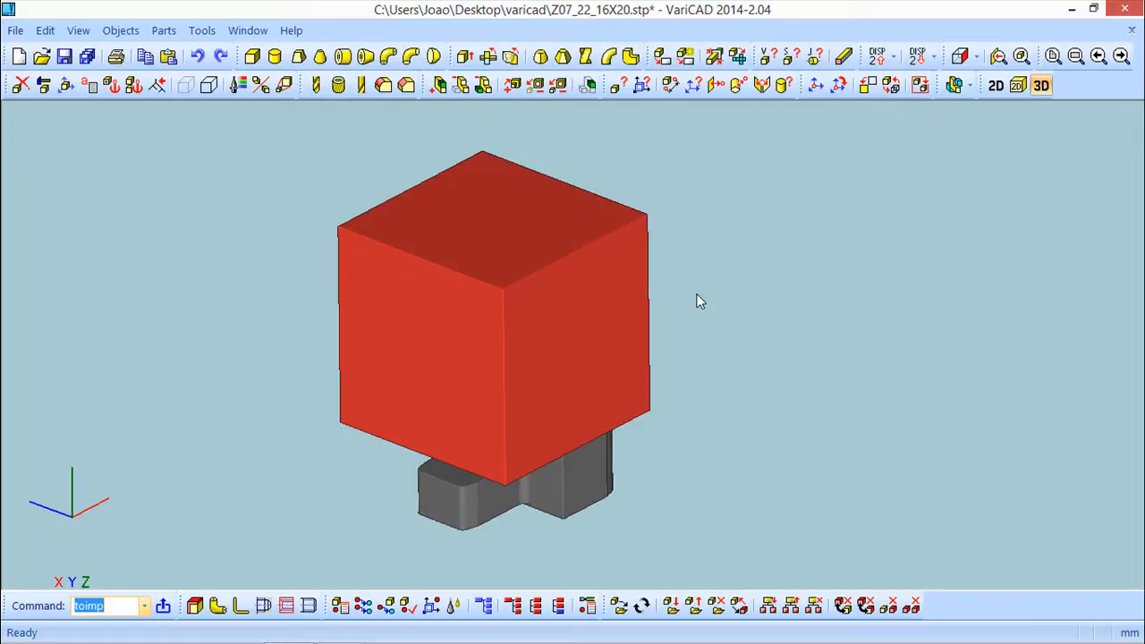
Chamfer the upper edge of the box's left front face 10 mm in both directions, and check the chamfer with solid shape editing
left_click(407, 85)
left_click(429, 261)
left_click(251, 153)
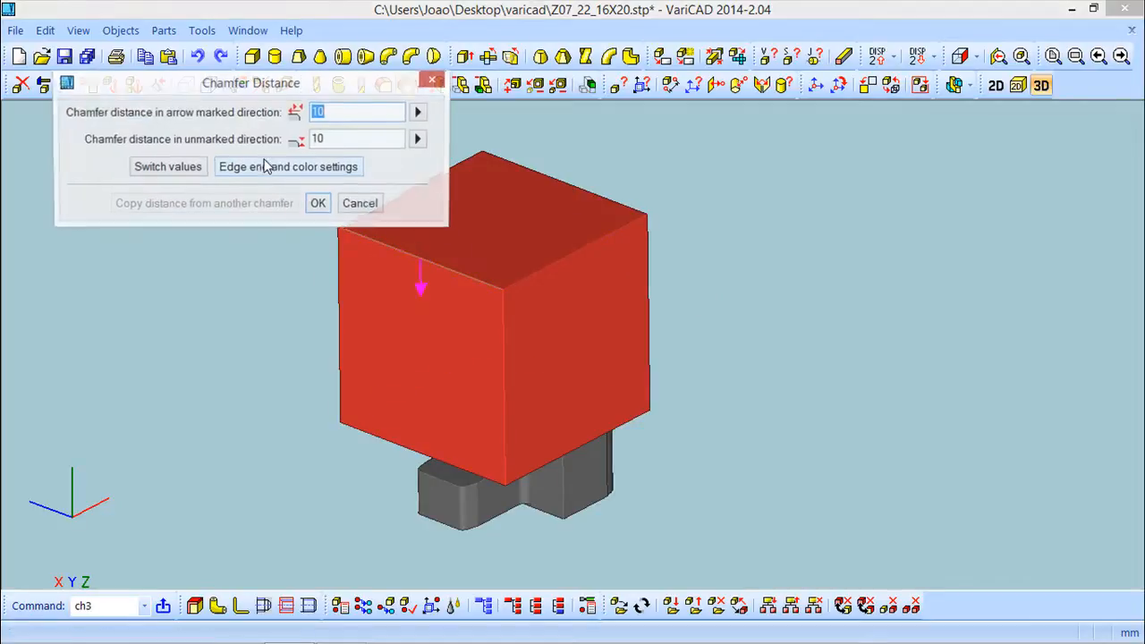
left_click(318, 203)
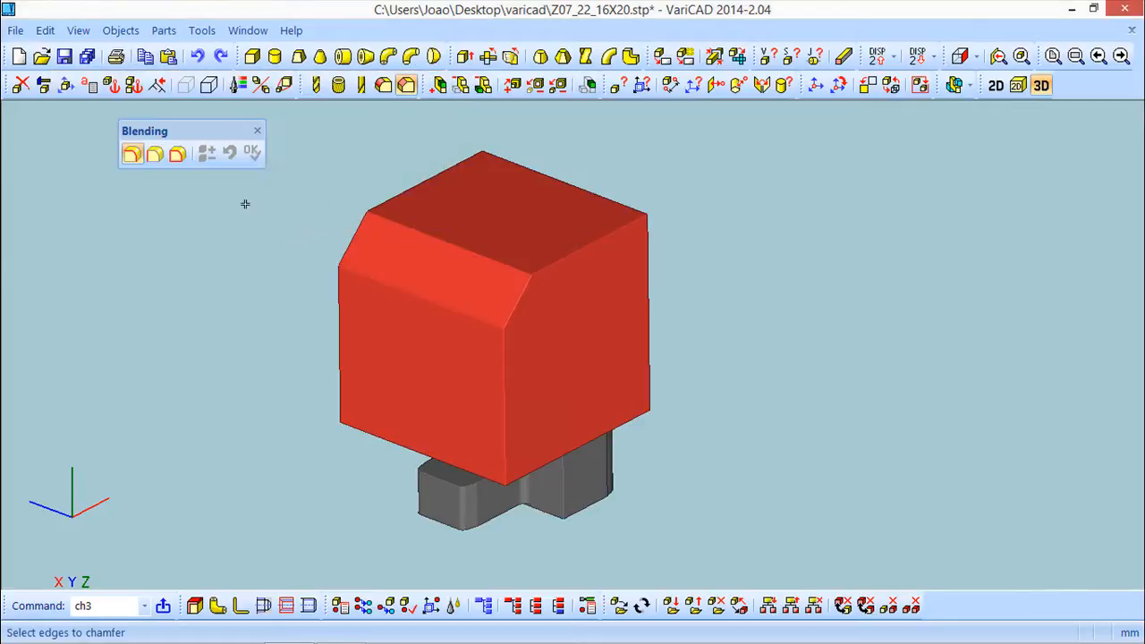
left_click(258, 130)
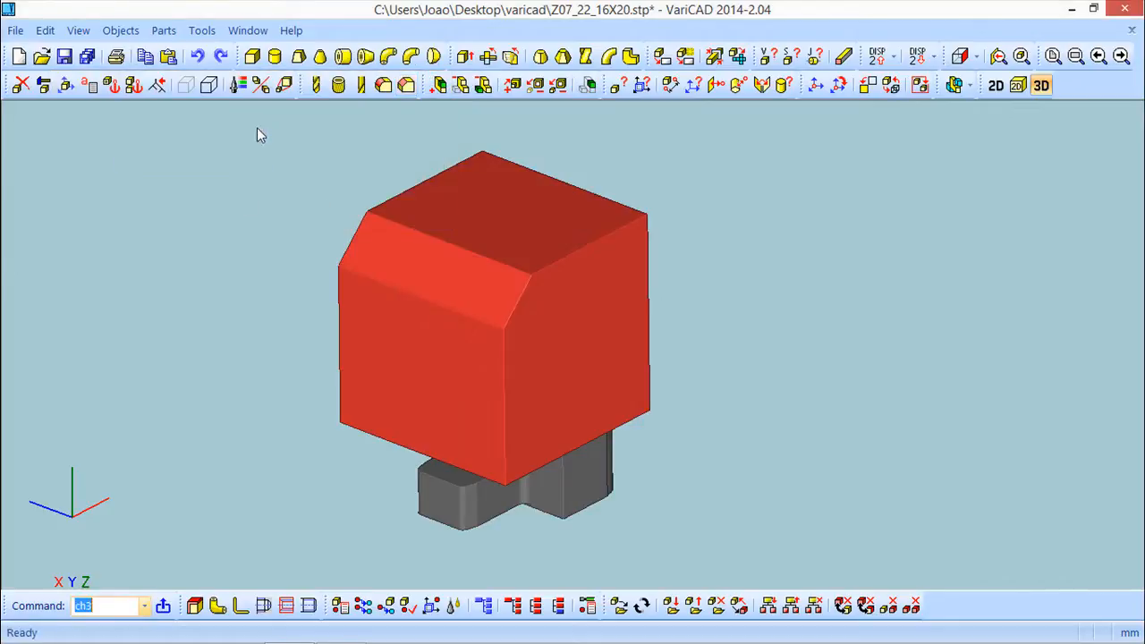
left_click(43, 85)
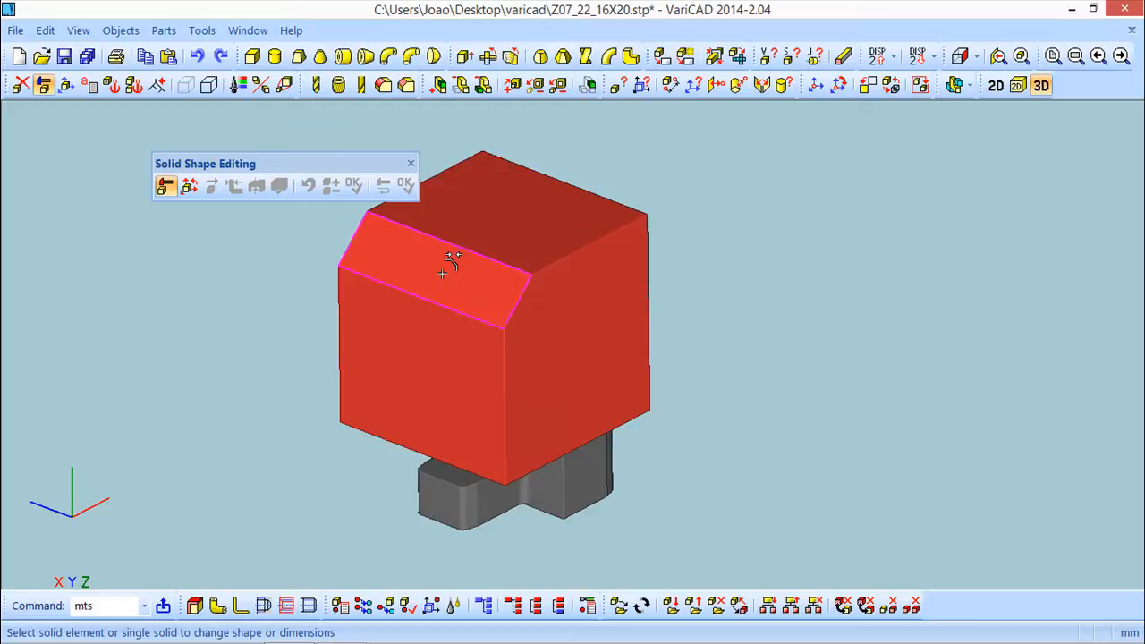
left_click(412, 166)
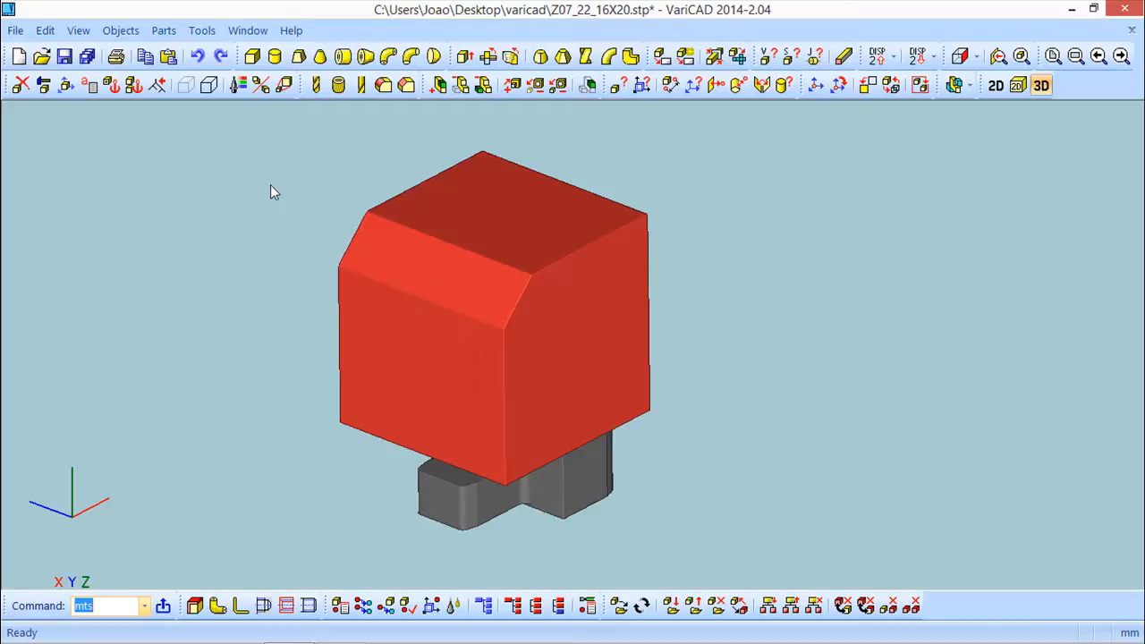
Regenerate all 3D objects, accepting the rebuild of all solids, and check the chamfered box with solid shape editing
left_click(121, 32)
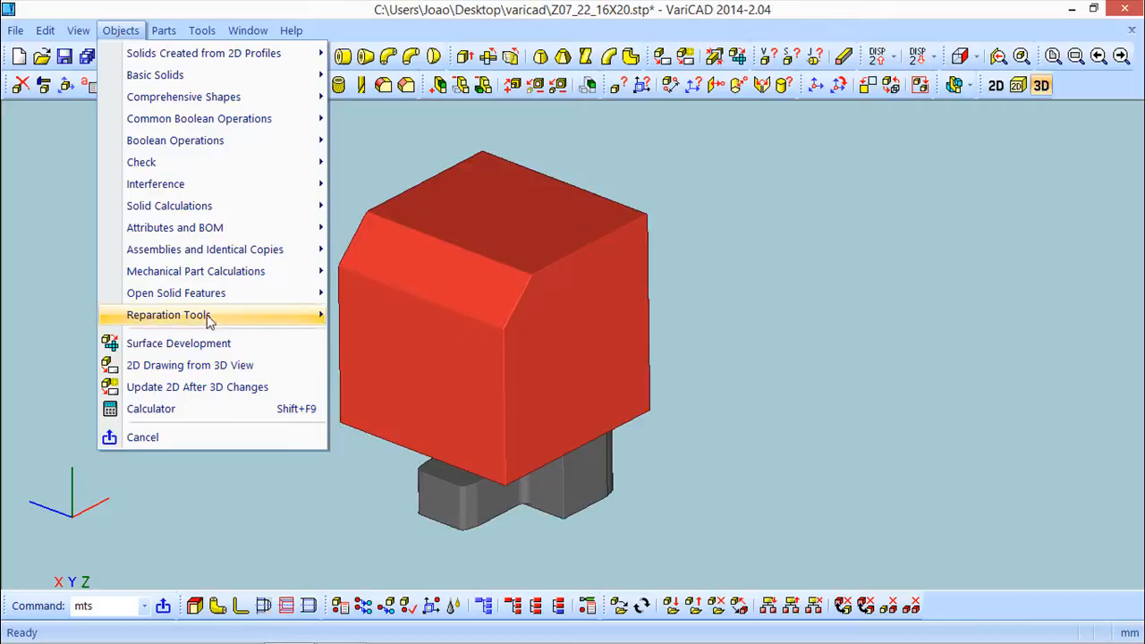
mouse_move(206, 317)
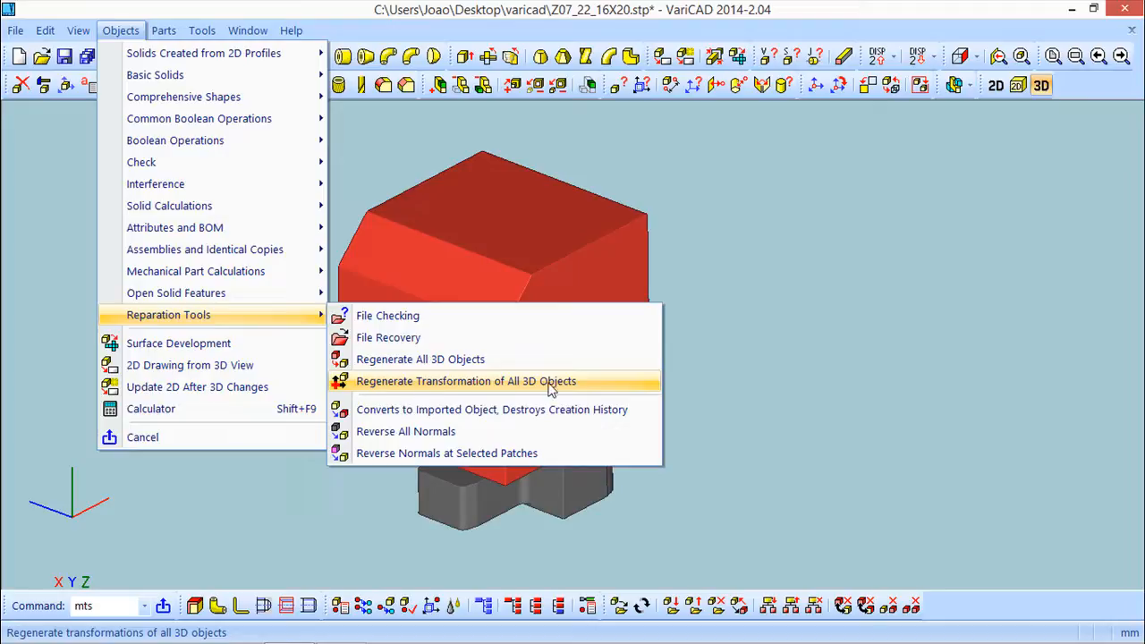
left_click(454, 360)
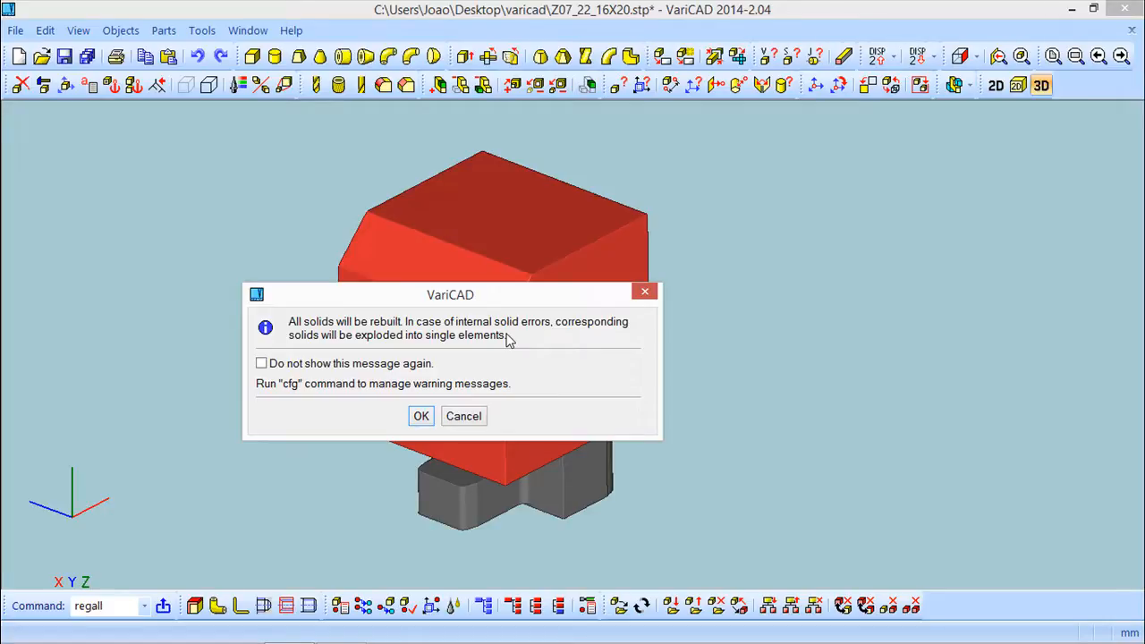
left_click(423, 417)
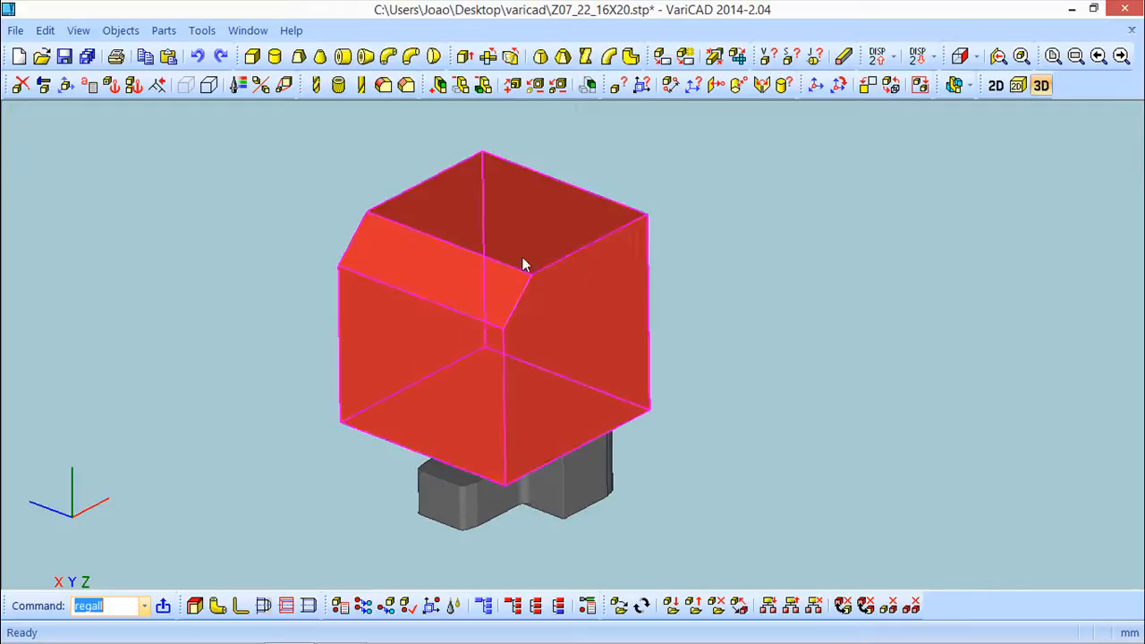
mouse_move(823, 312)
middle_mouse_down()
mouse_move(878, 309)
mouse_move(823, 301)
middle_mouse_up()
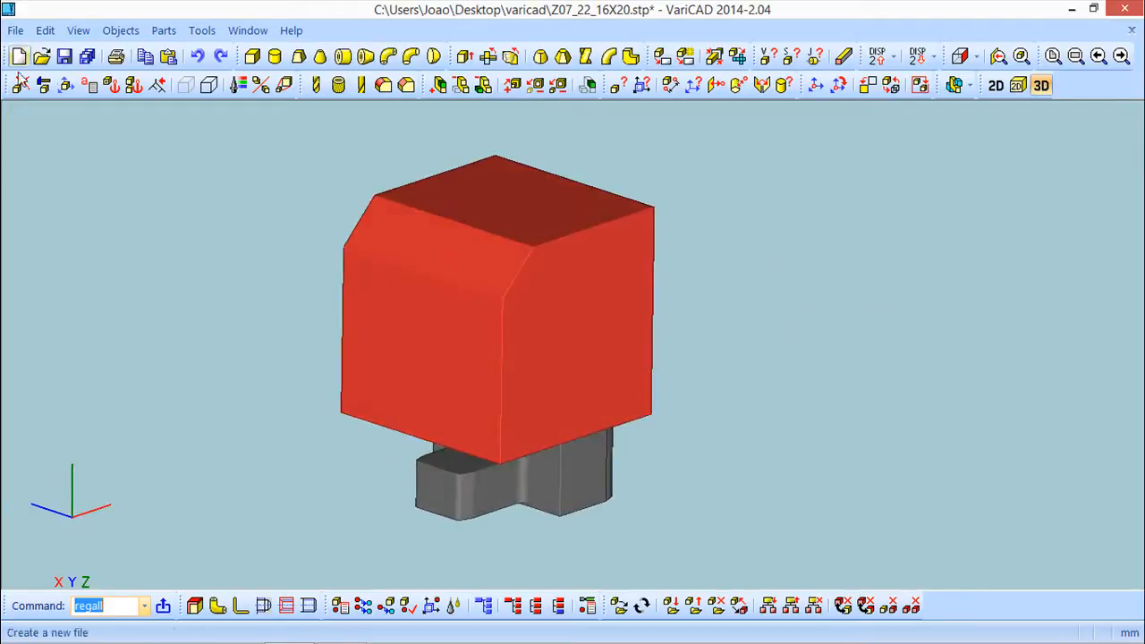
left_click(43, 85)
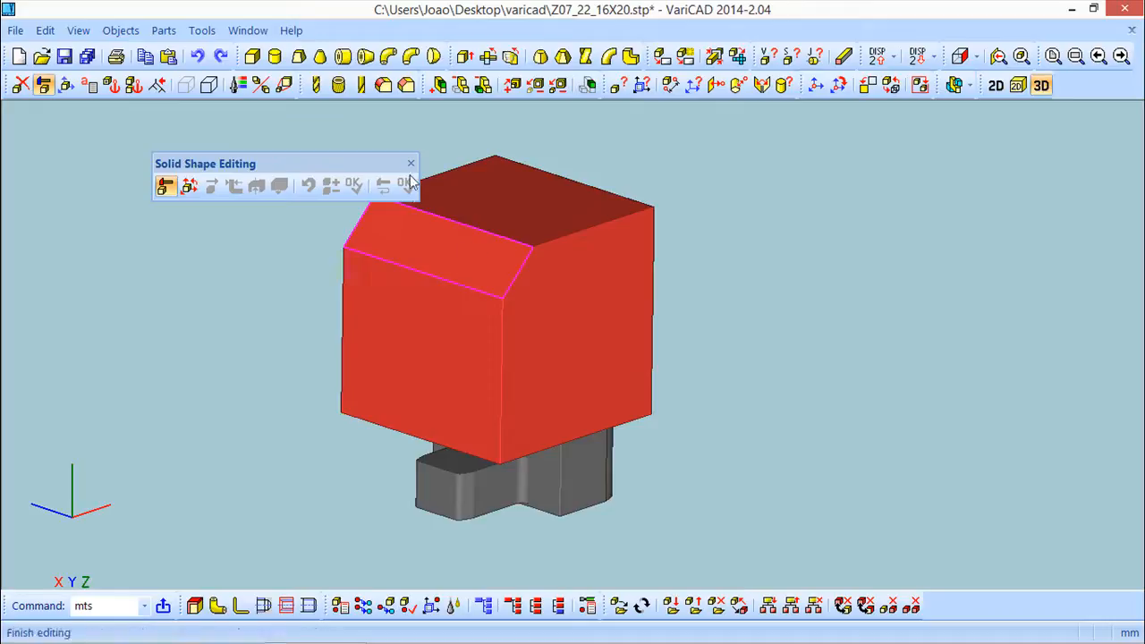
left_click(411, 164)
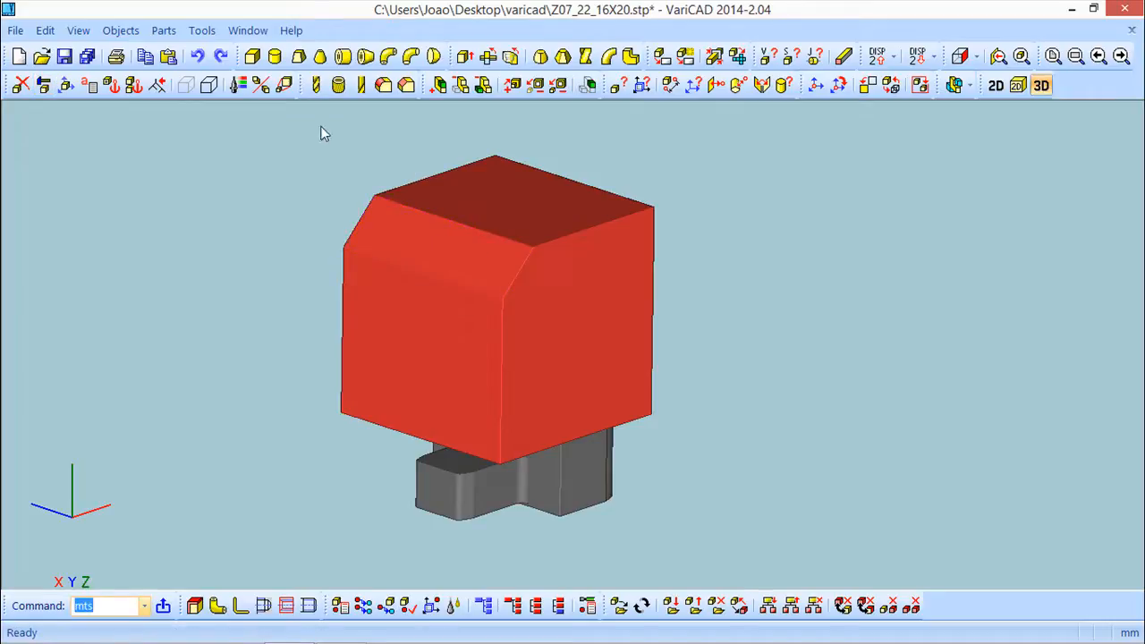
Regenerate the transformations of all 3D objects, accepting the restart of the edit history
left_click(119, 31)
mouse_move(164, 30)
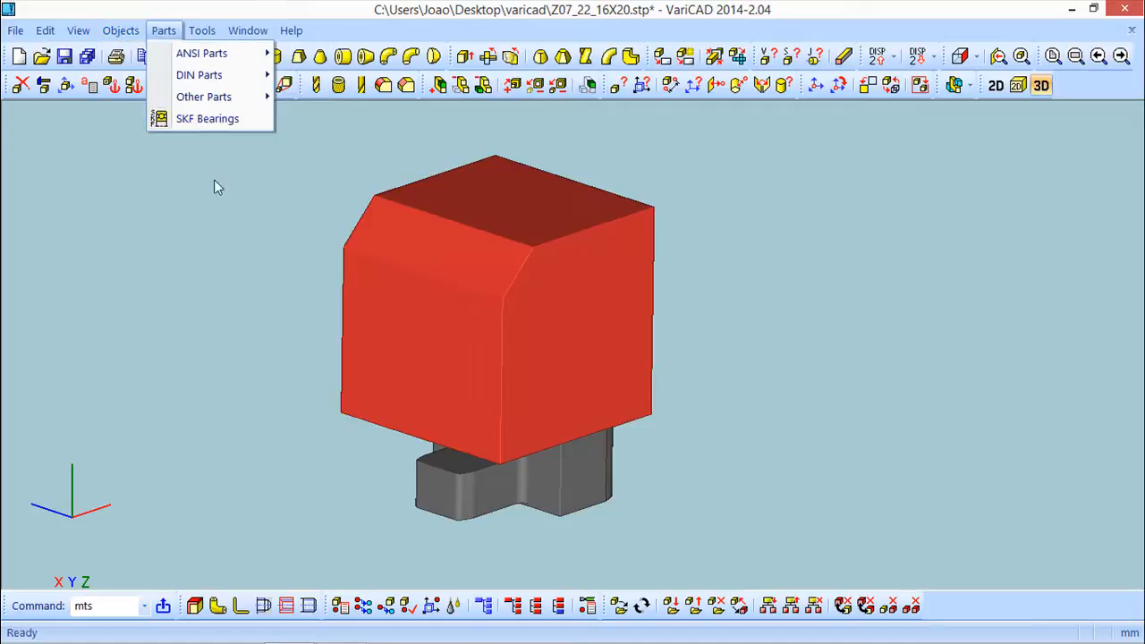
mouse_move(121, 31)
mouse_move(143, 317)
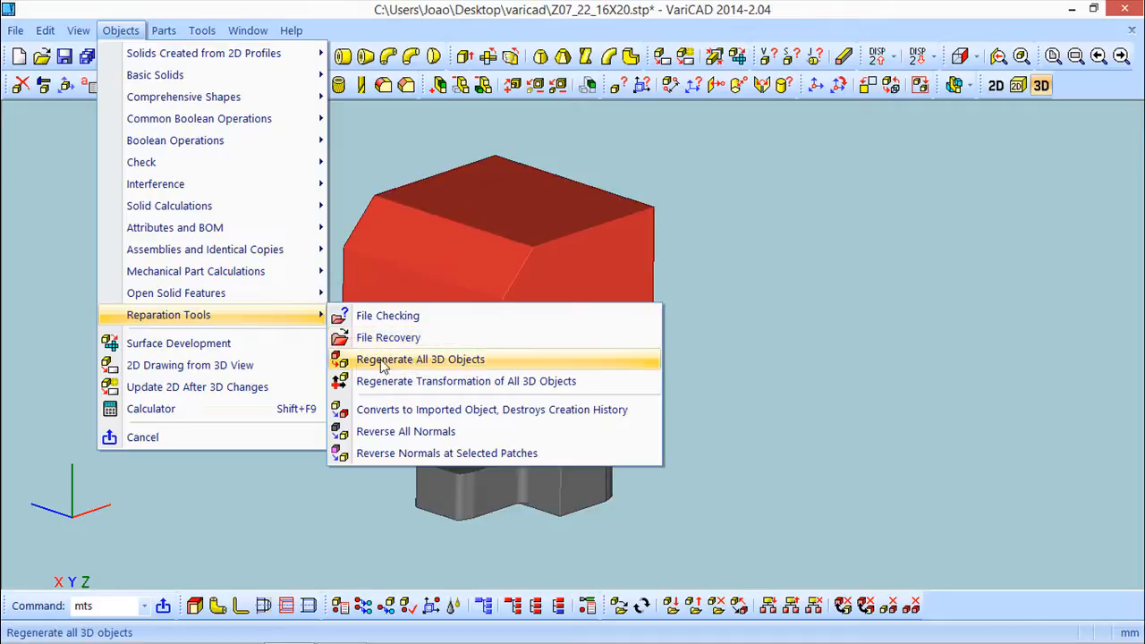
left_click(526, 382)
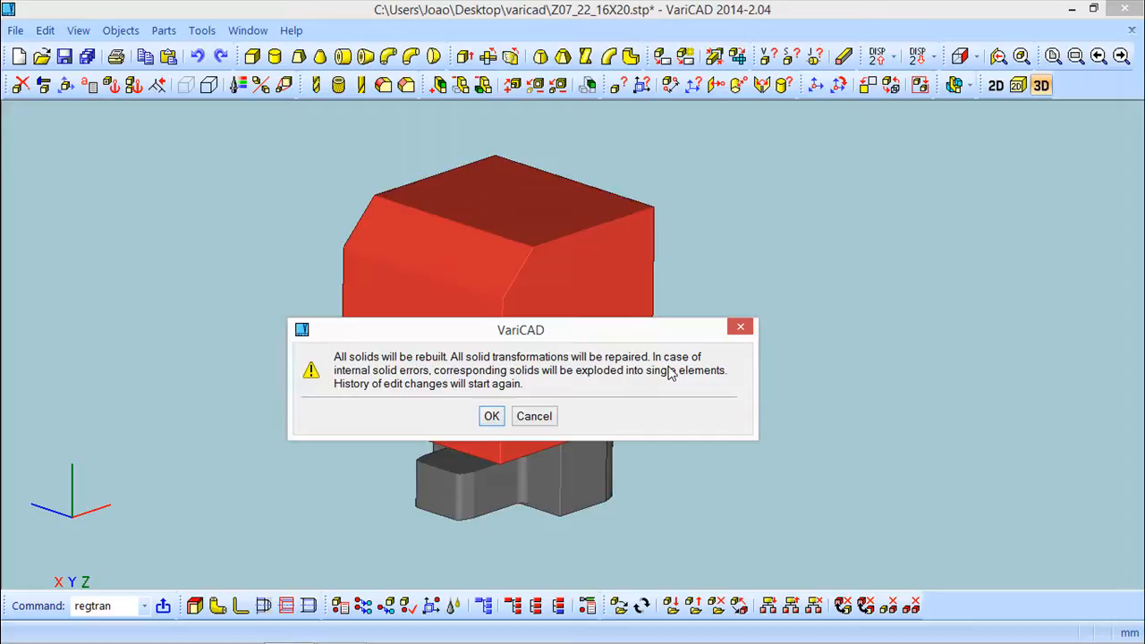
left_click(493, 418)
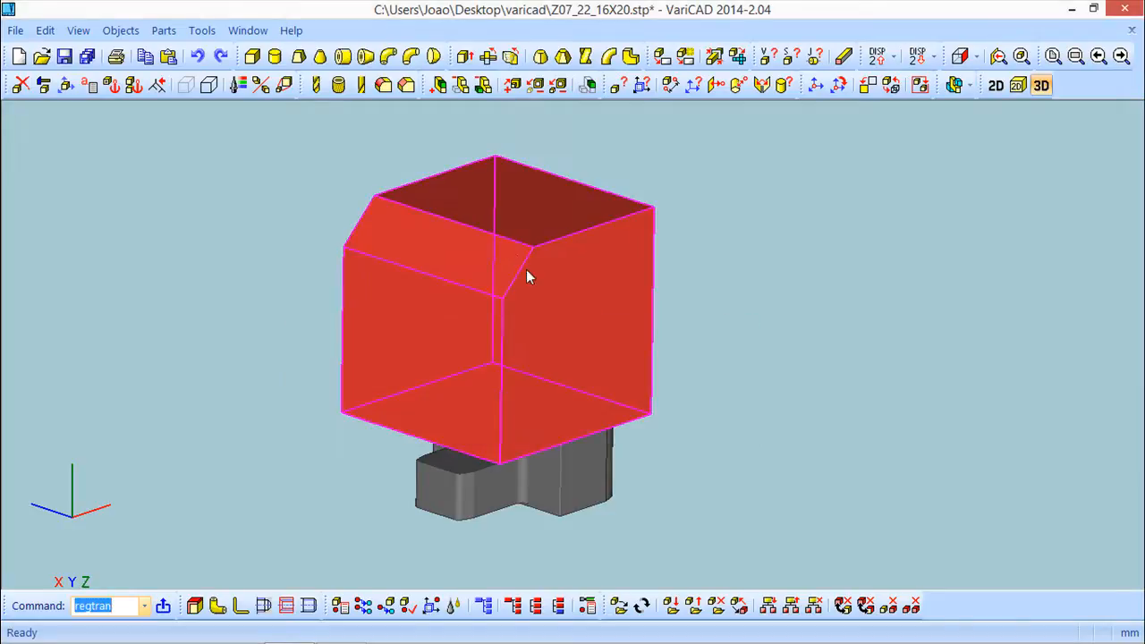
right_click(188, 297)
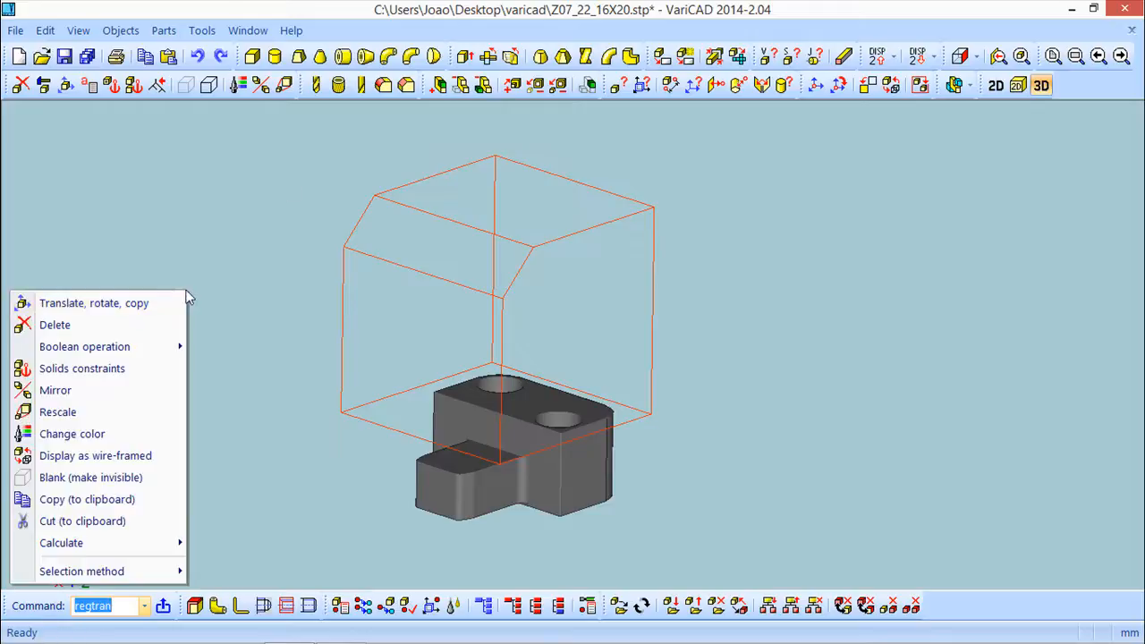
left_click(232, 235)
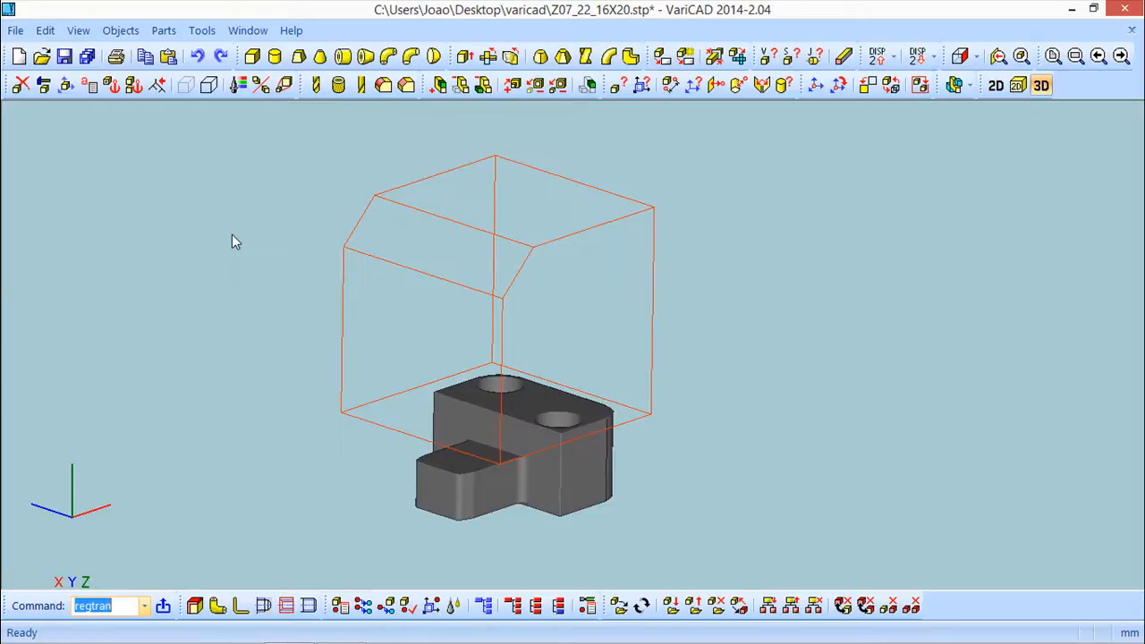
key("Return")
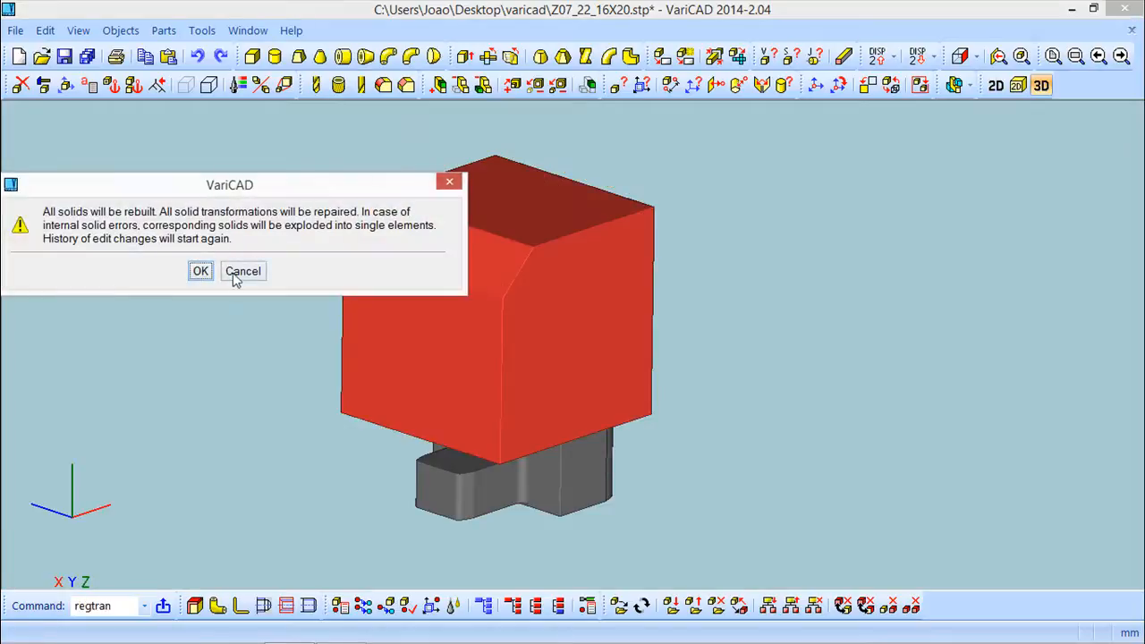
left_click(232, 275)
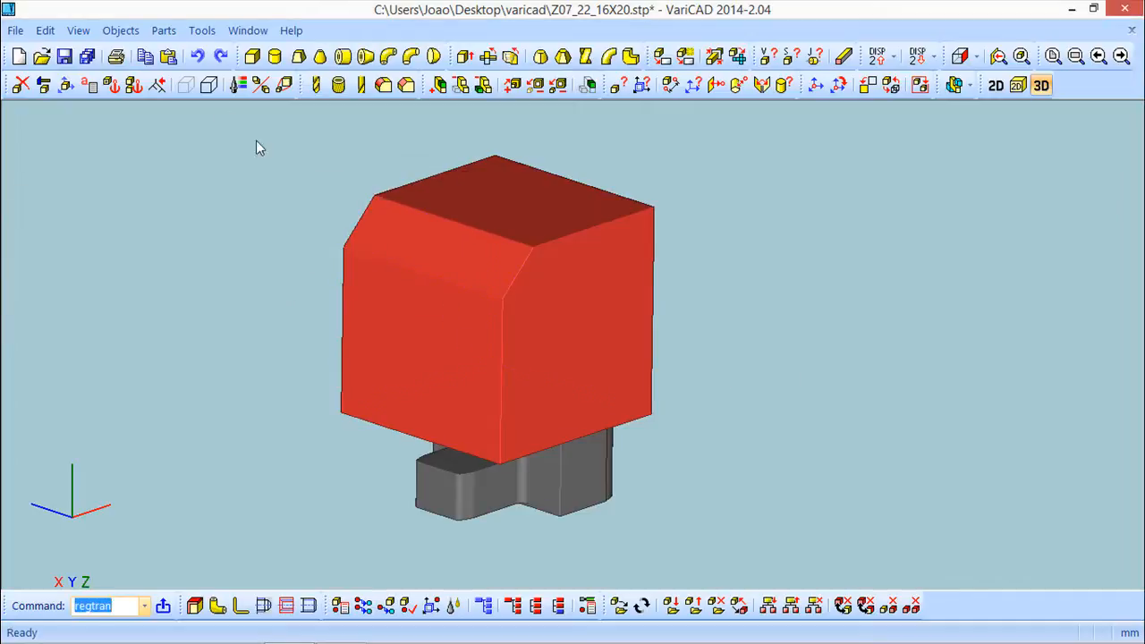
Run File Checking on the sample4 file in the varicad folder and finish without checking another file
left_click(120, 31)
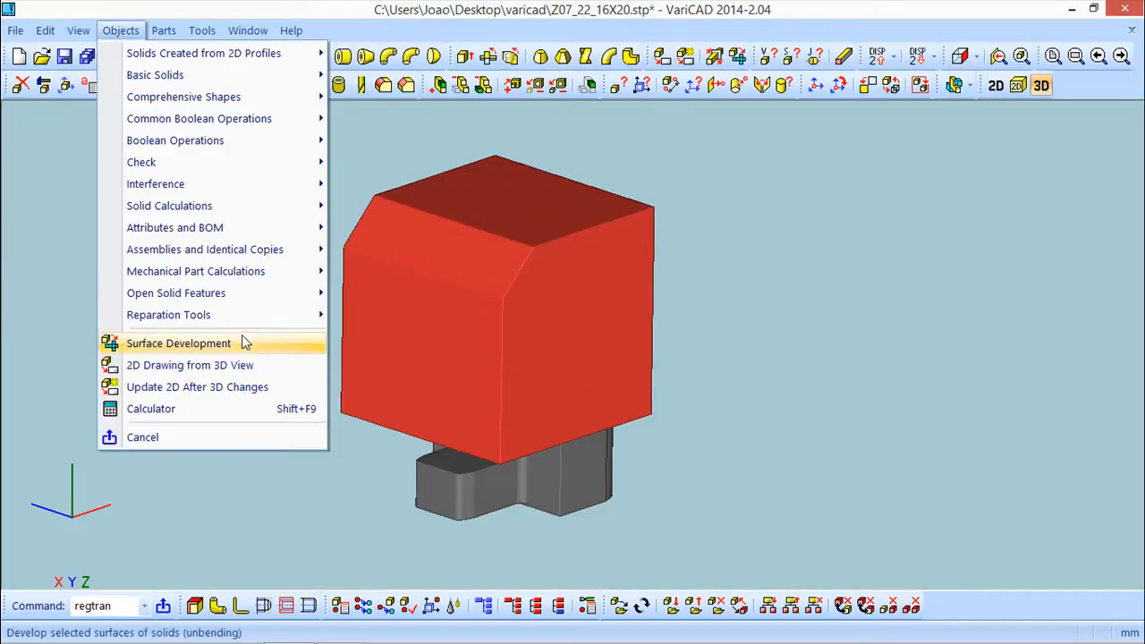
mouse_move(232, 319)
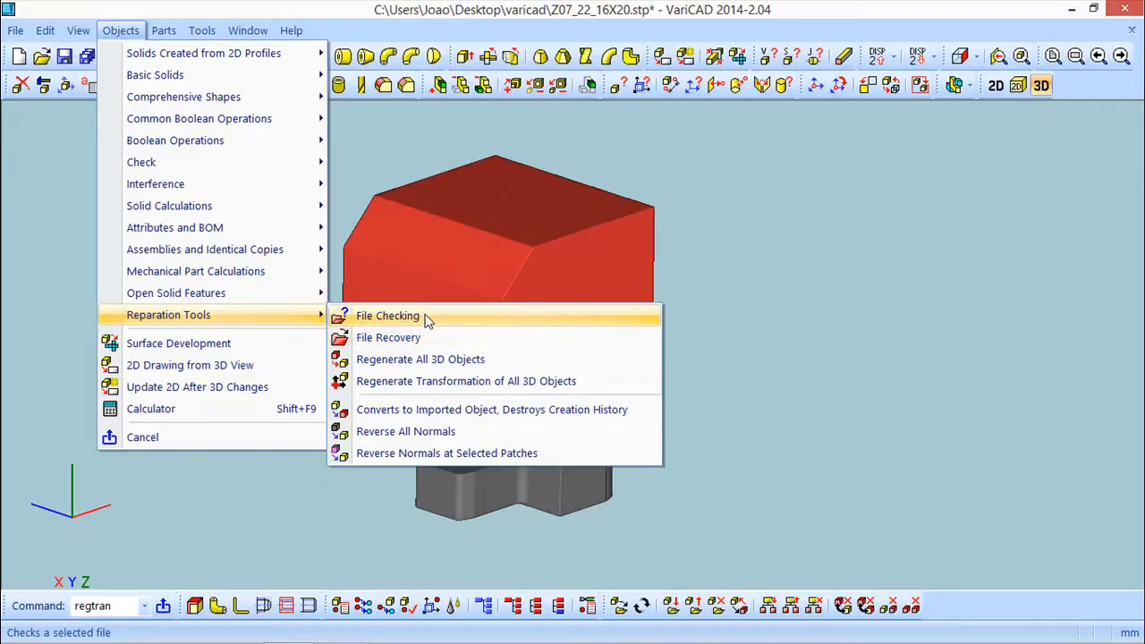
left_click(408, 319)
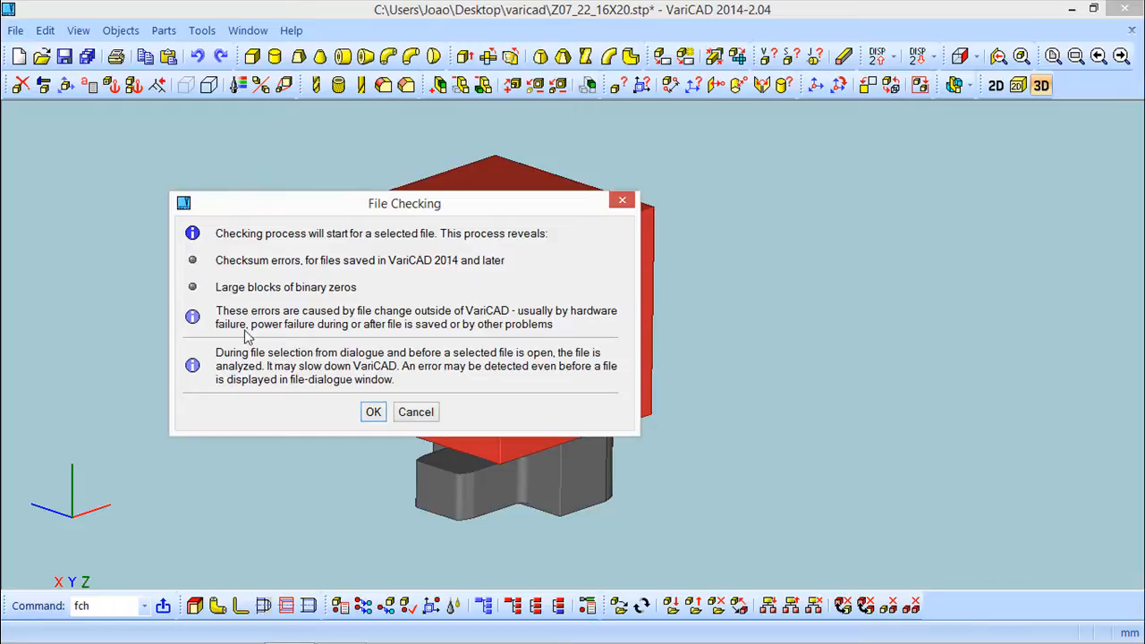
left_click(373, 413)
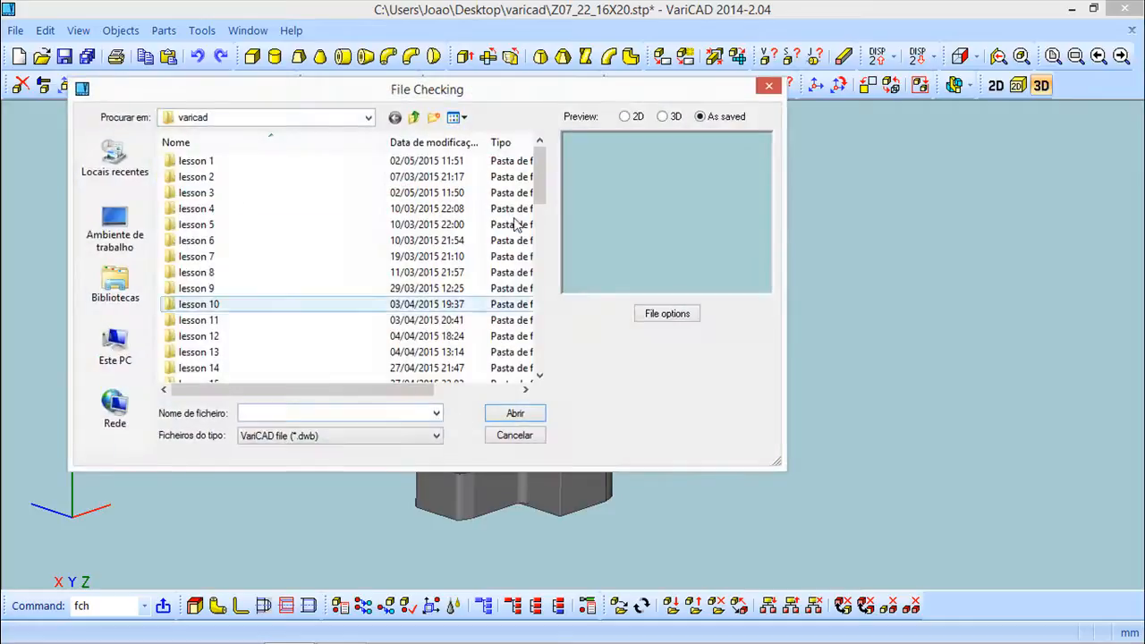
scroll(544, 201, "down", 1)
left_click_drag(544, 200, 543, 364)
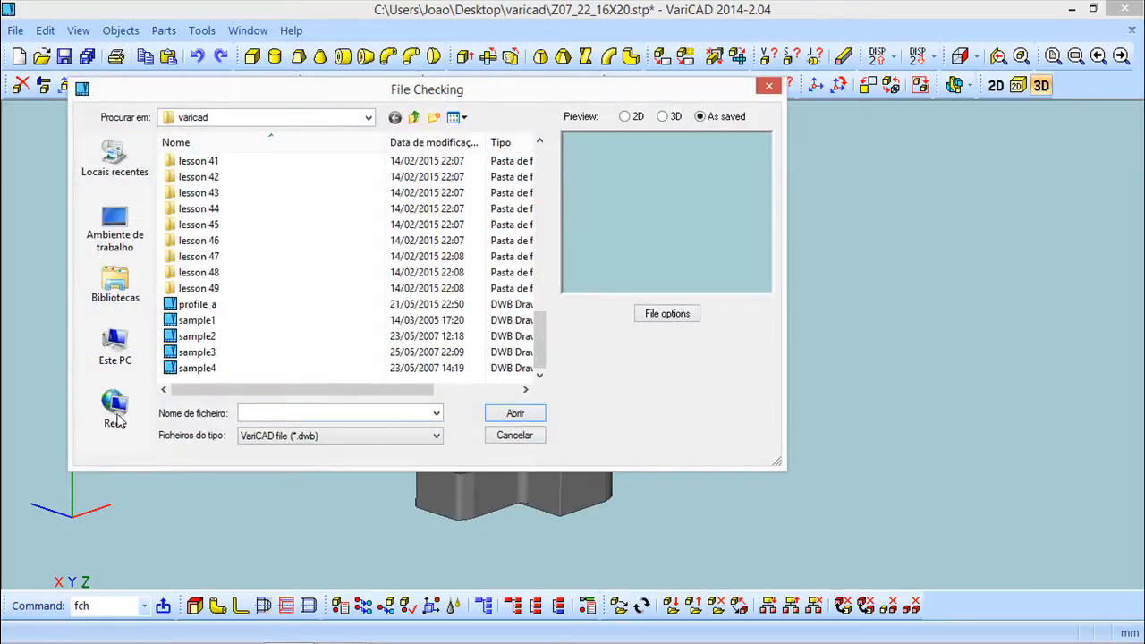
left_click(202, 371)
left_click(513, 413)
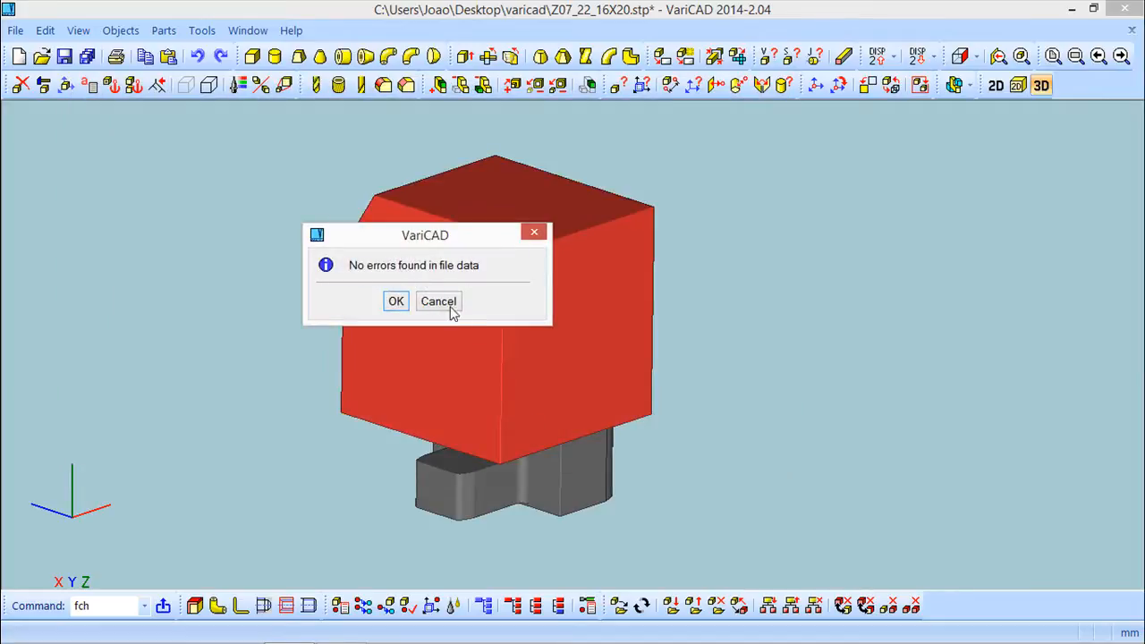
left_click(397, 302)
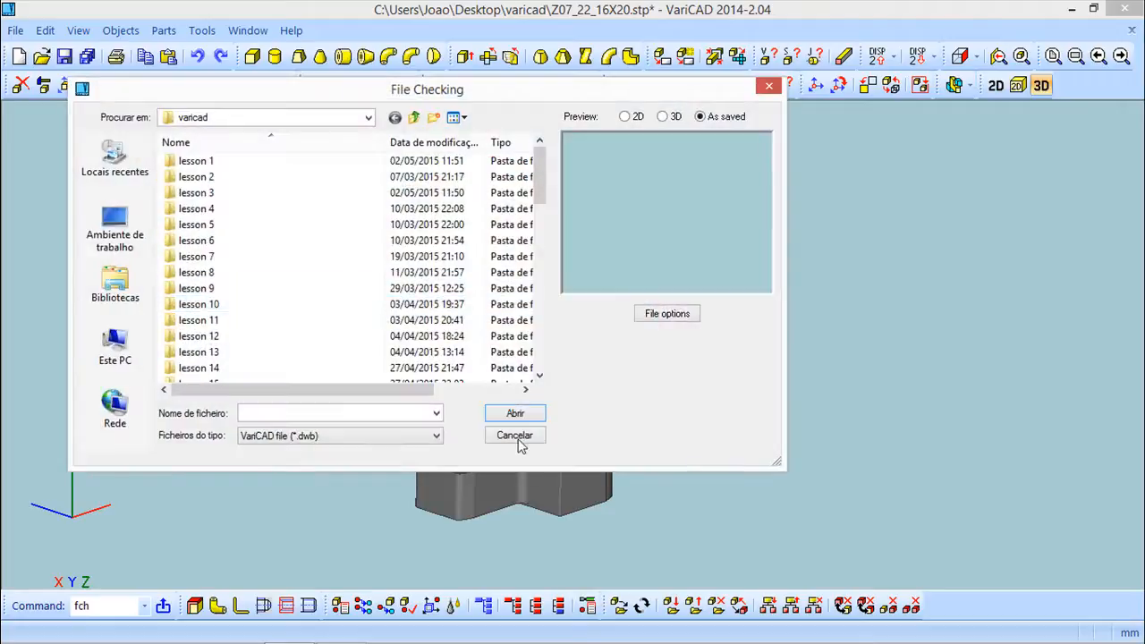
left_click(516, 435)
Run File Recovery on the sample4 file in the varicad folder, accepting the recovery notice with its default section setting
left_click(119, 30)
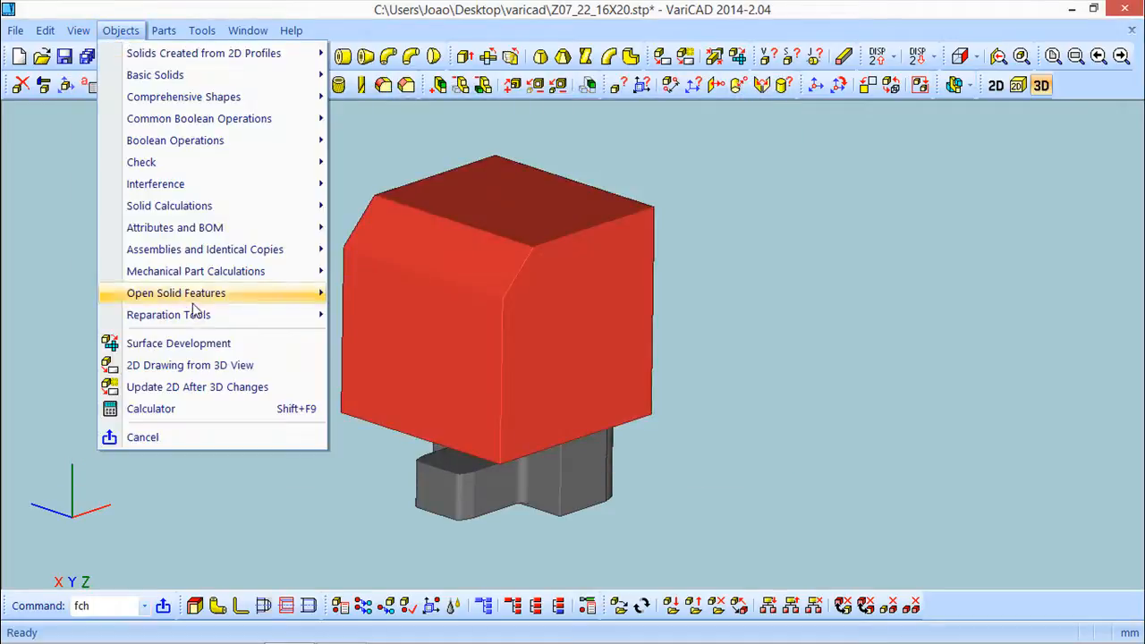
mouse_move(199, 316)
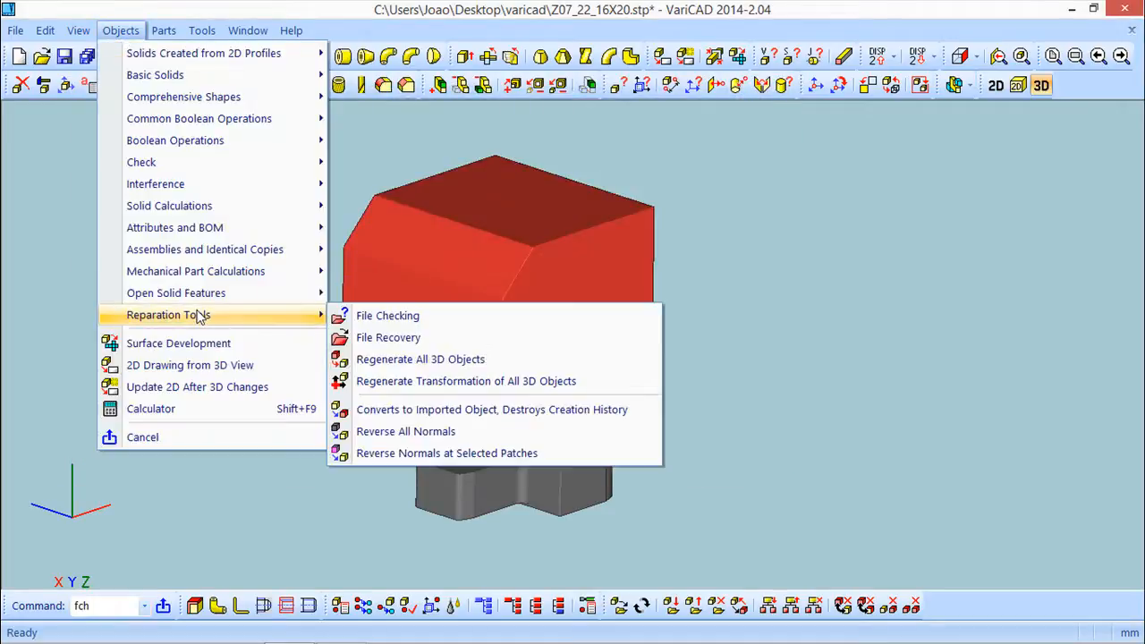
left_click(437, 338)
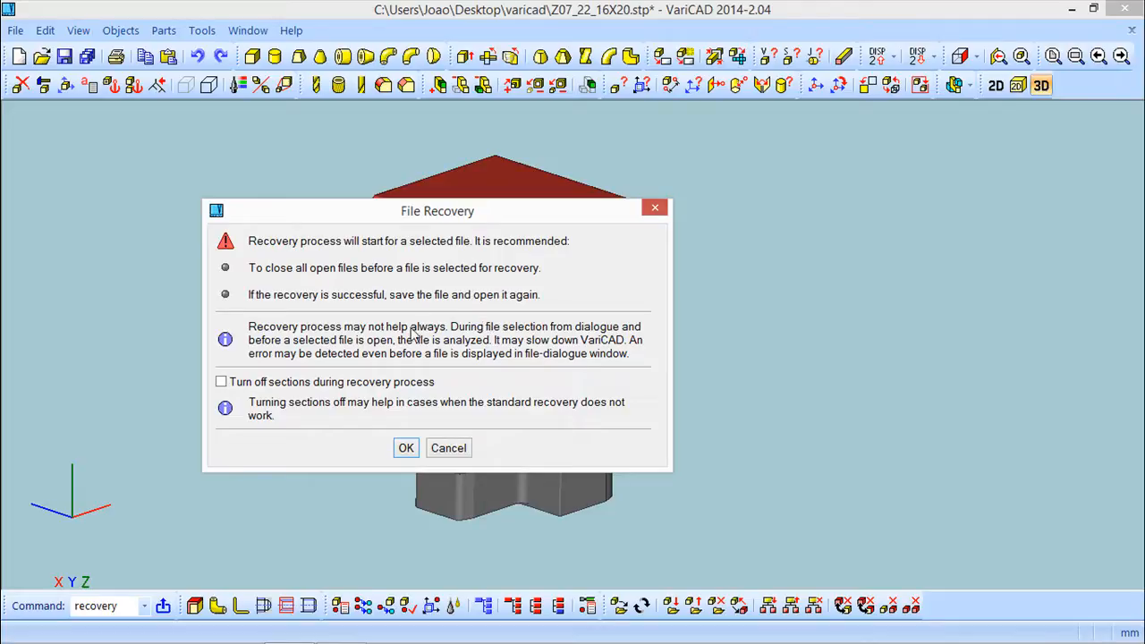
left_click(406, 449)
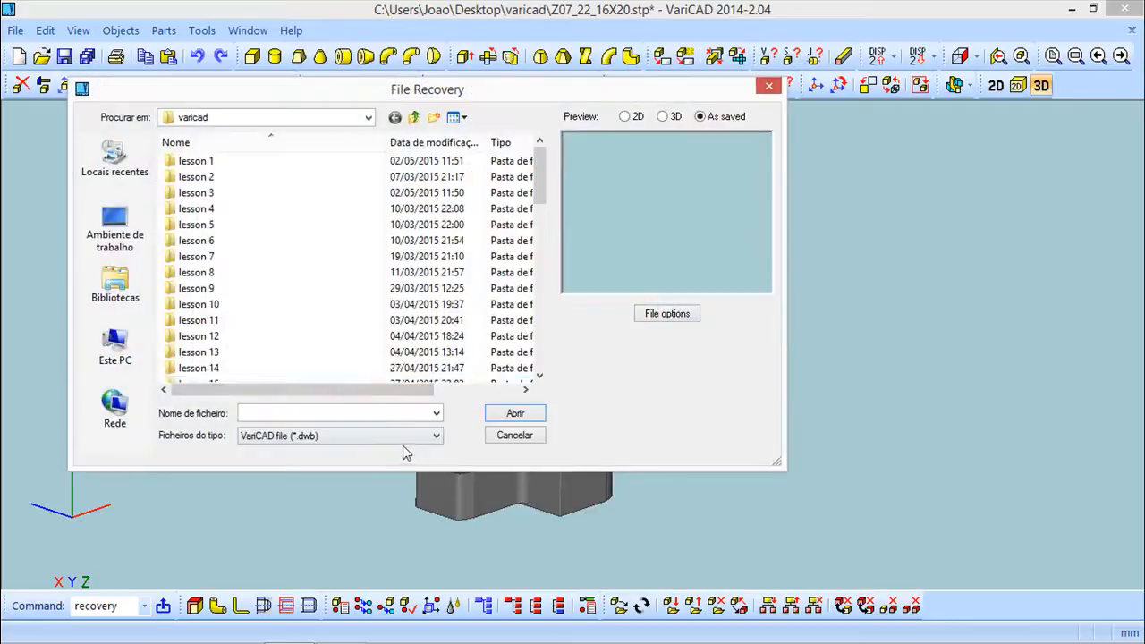
left_click_drag(542, 185, 563, 370)
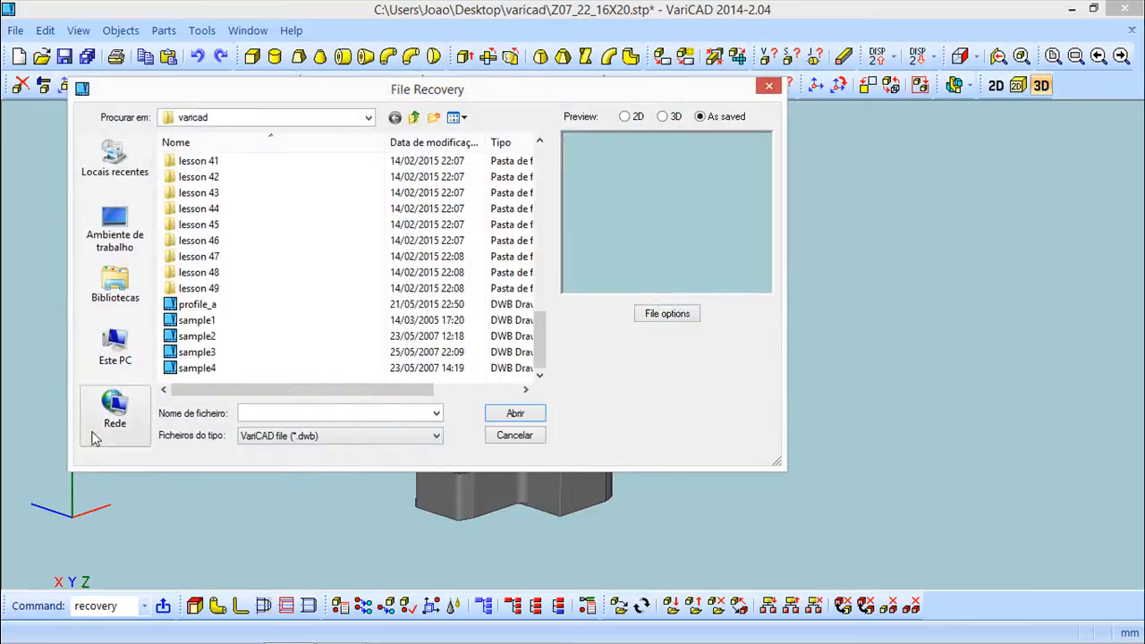
left_click(195, 367)
left_click(517, 414)
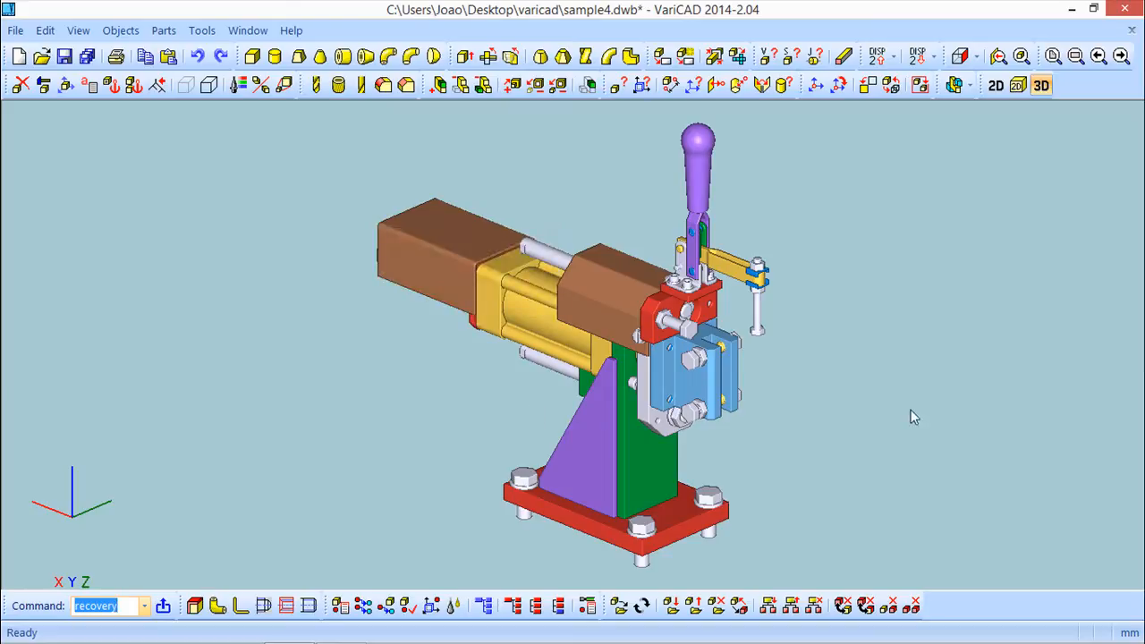
Examine the recovered sample4 assembly from several sides, including the base plate and the triangular support ribs
scroll(908, 402, "down", 1)
scroll(909, 402, "down", 1)
middle_click_drag(501, 417, 671, 346)
scroll(565, 361, "up", 2)
middle_click_drag(564, 367, 745, 401)
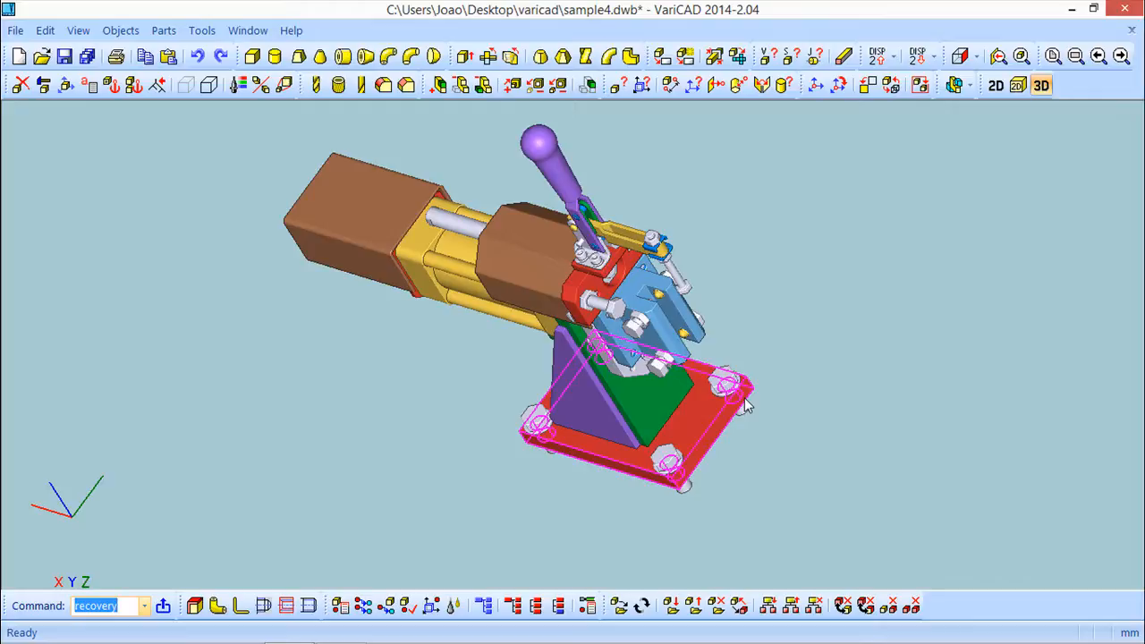
middle_click_drag(405, 483, 610, 397)
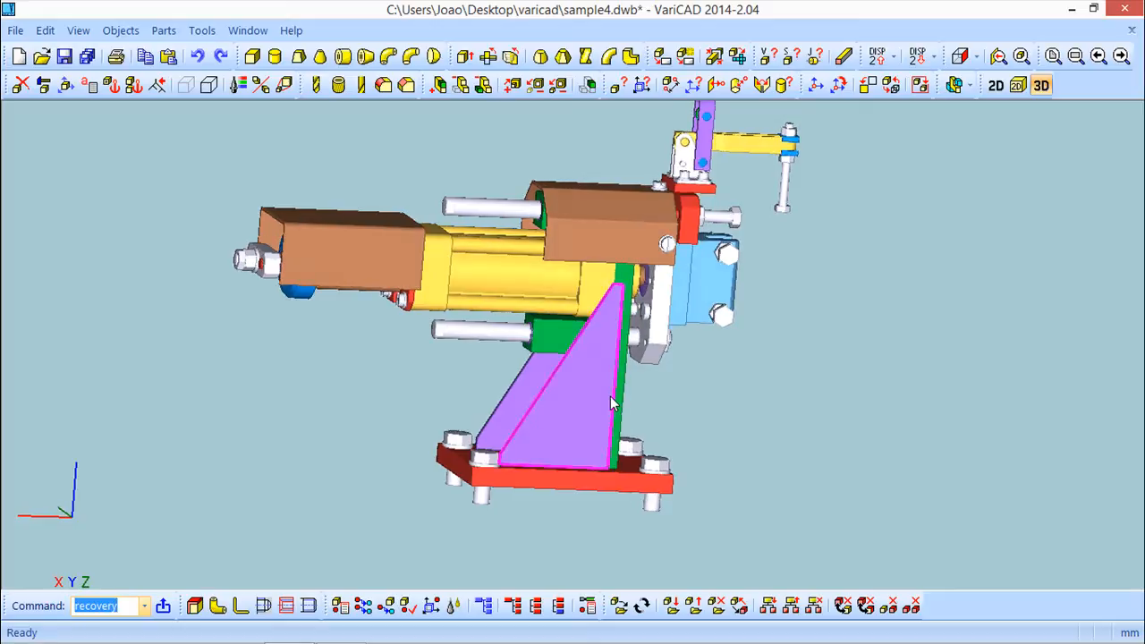